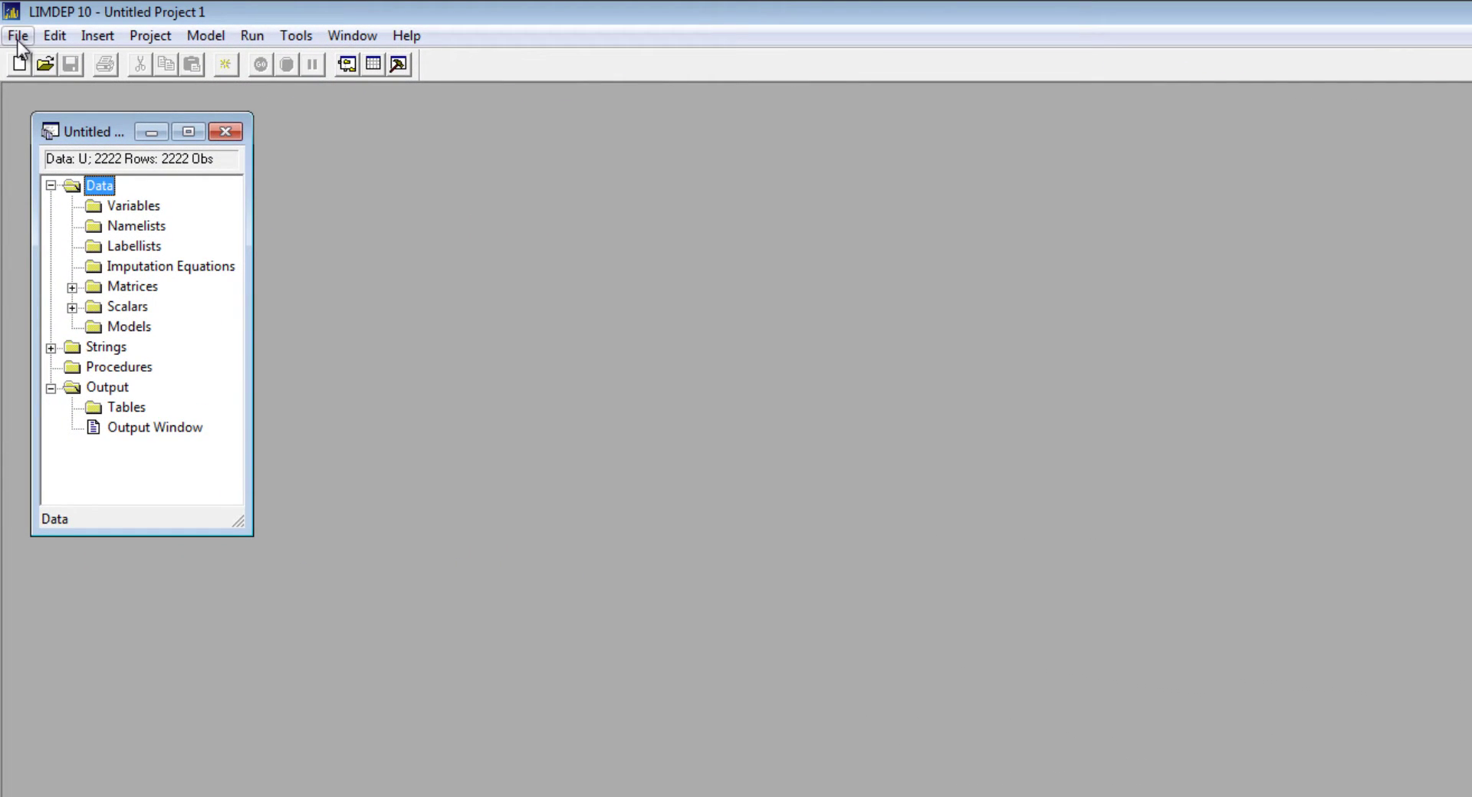
Open healthcare.lpj from the Project Files folder, loading its 27326 observations
click(18, 36)
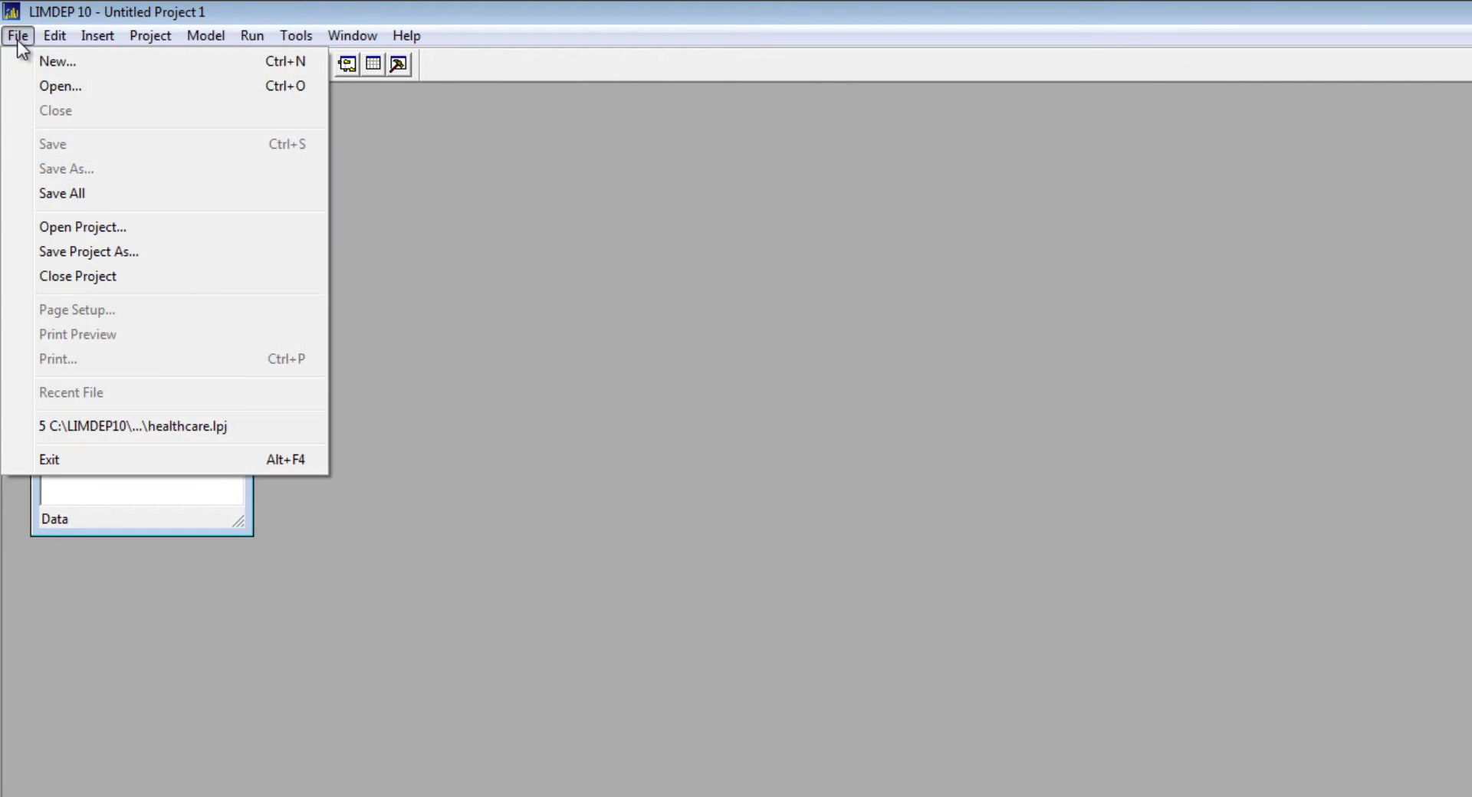
click(84, 218)
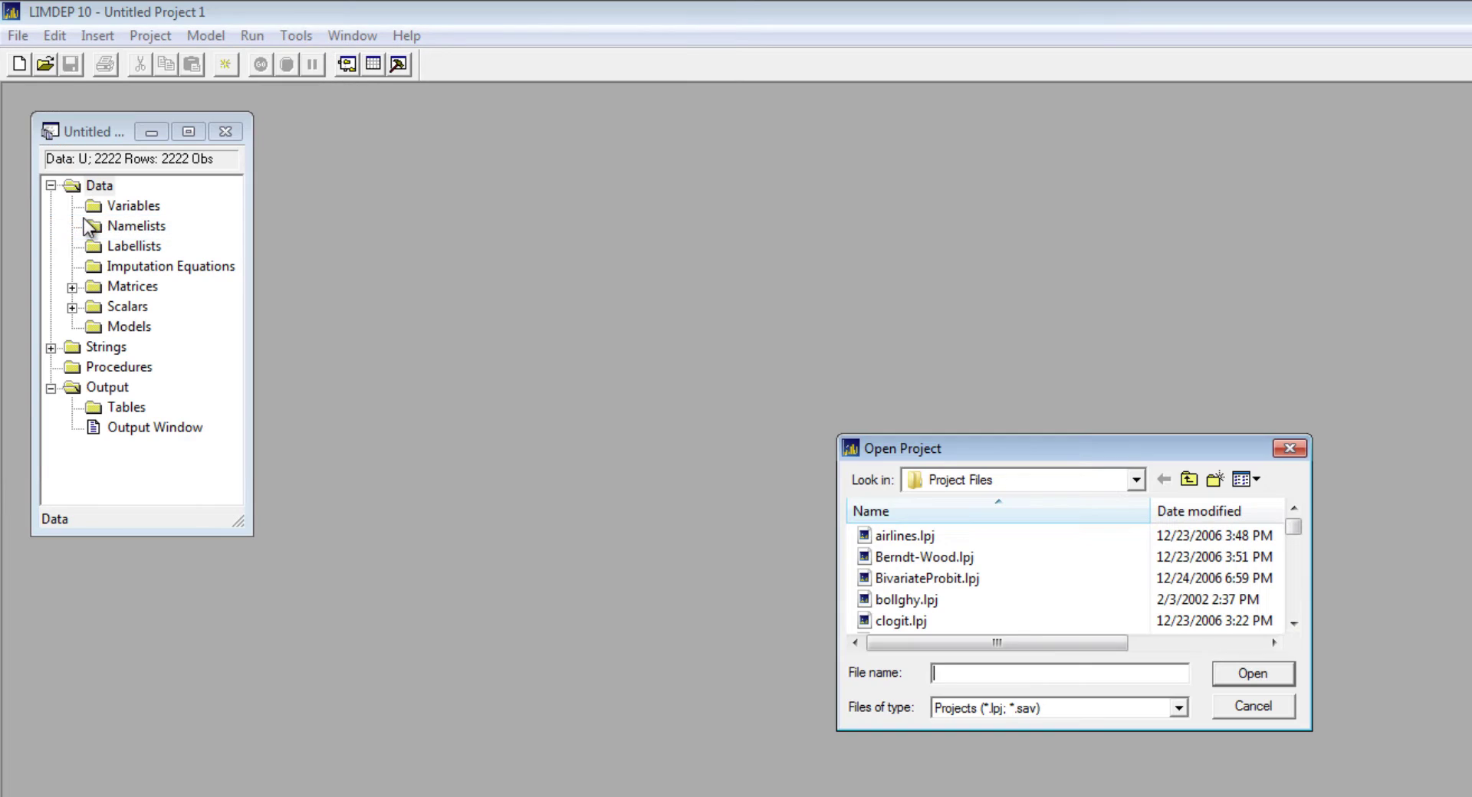
click(1137, 481)
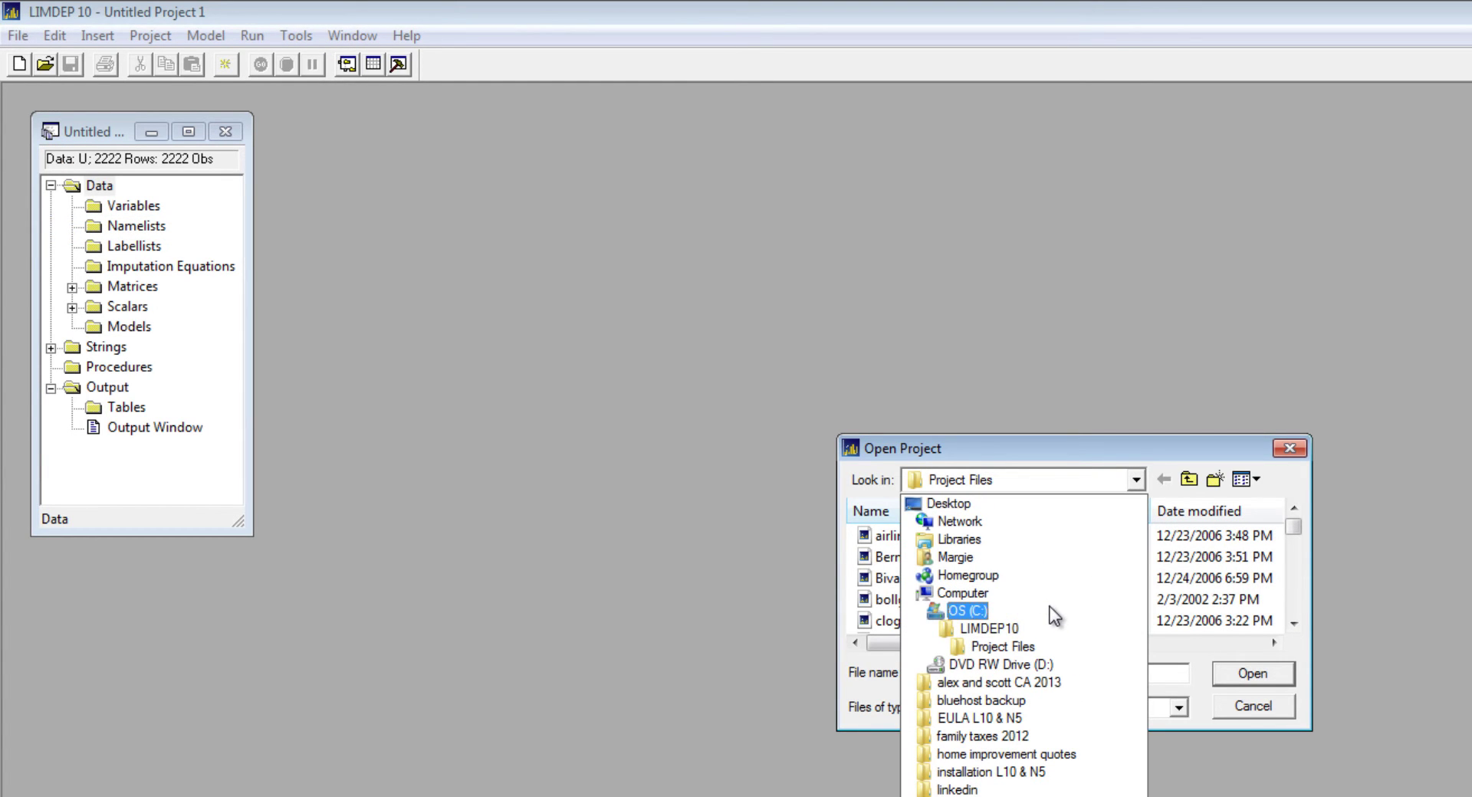
click(1027, 648)
drag(1295, 535, 1293, 581)
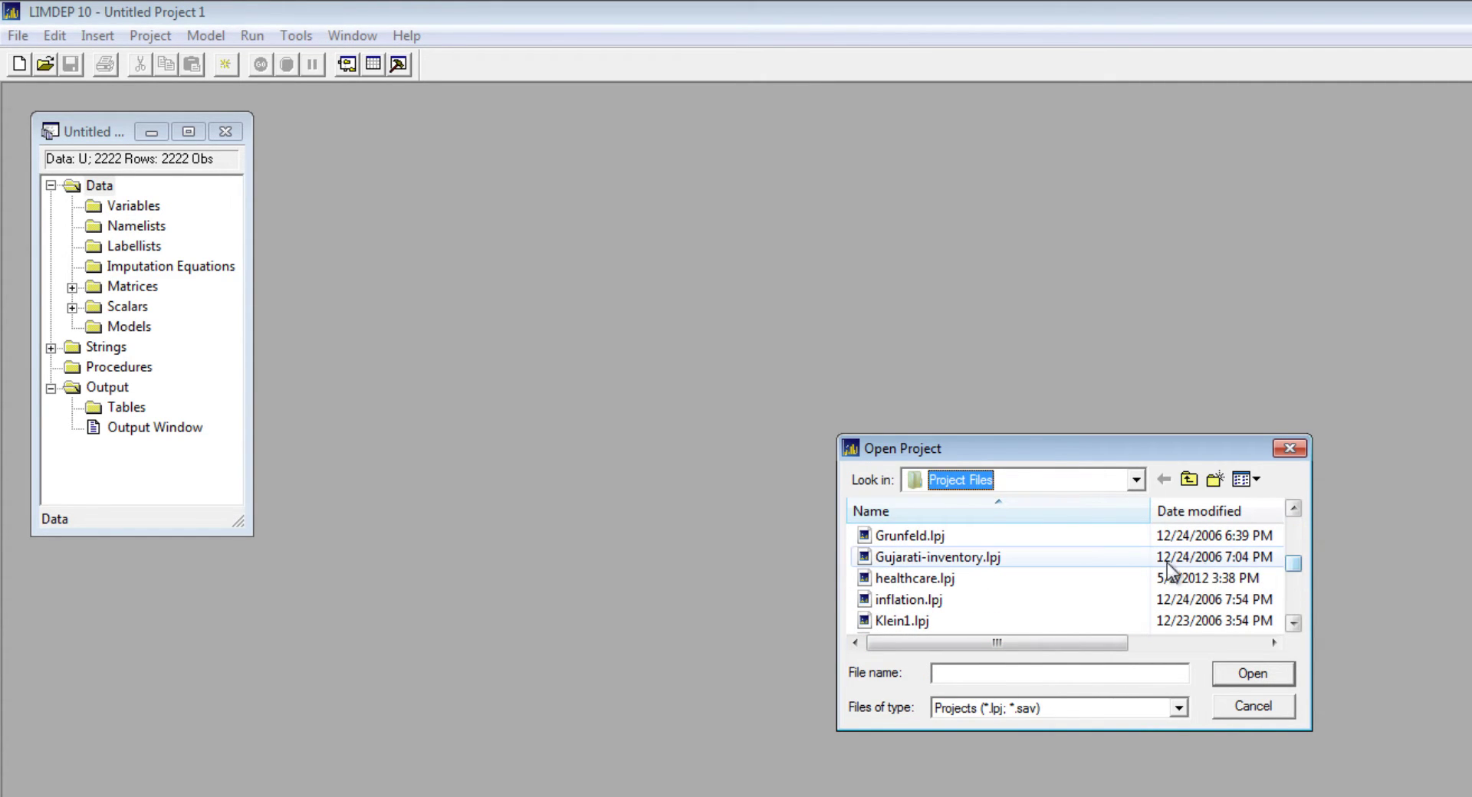
click(944, 583)
double_click(944, 582)
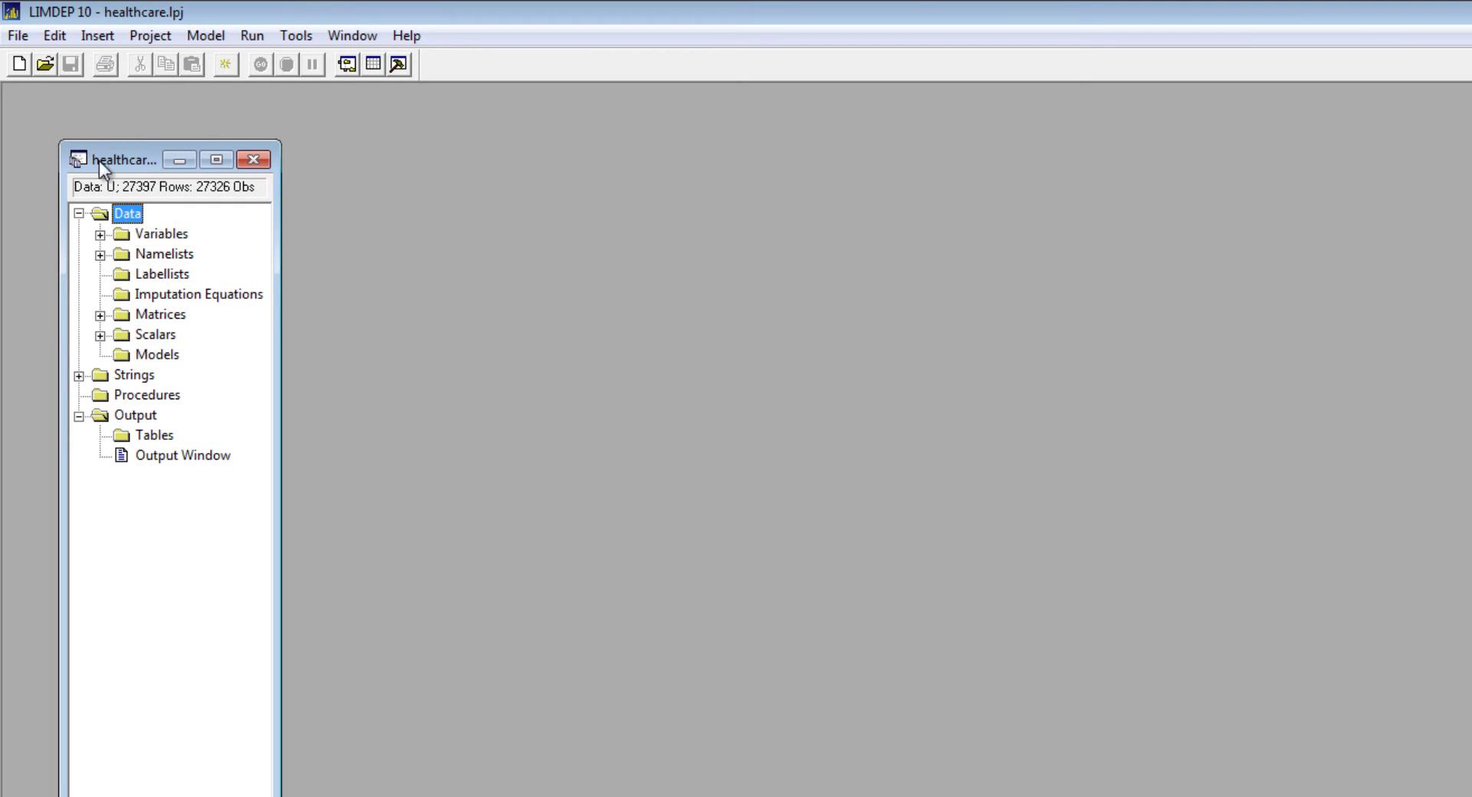
Expand the Variables folder to list ID, FEMALE, AGE, DOCVIS, HEALTHY and the rest
click(100, 234)
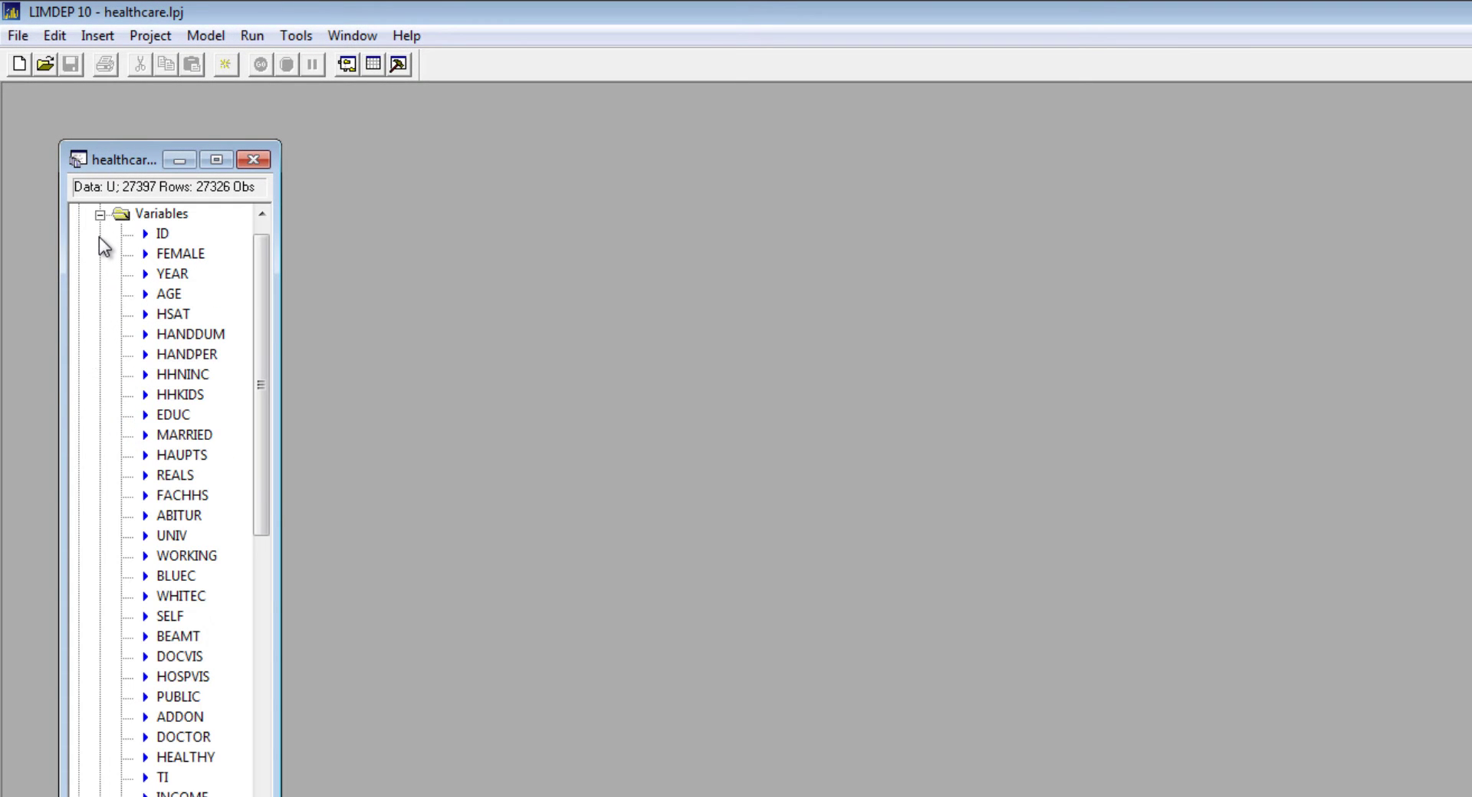
Set the sample range from row 1 to row 1000
click(150, 36)
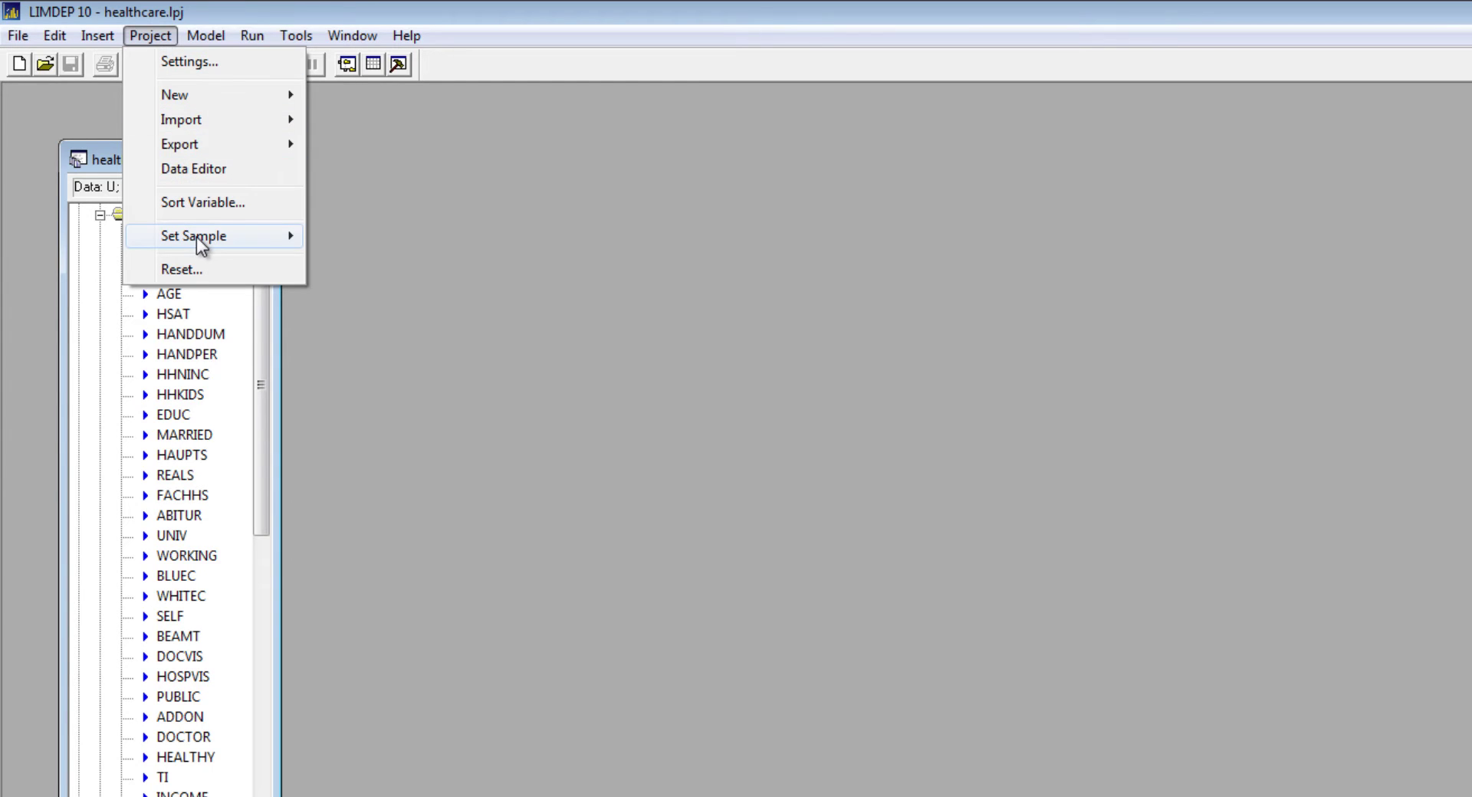
mouse_move(200, 244)
click(338, 263)
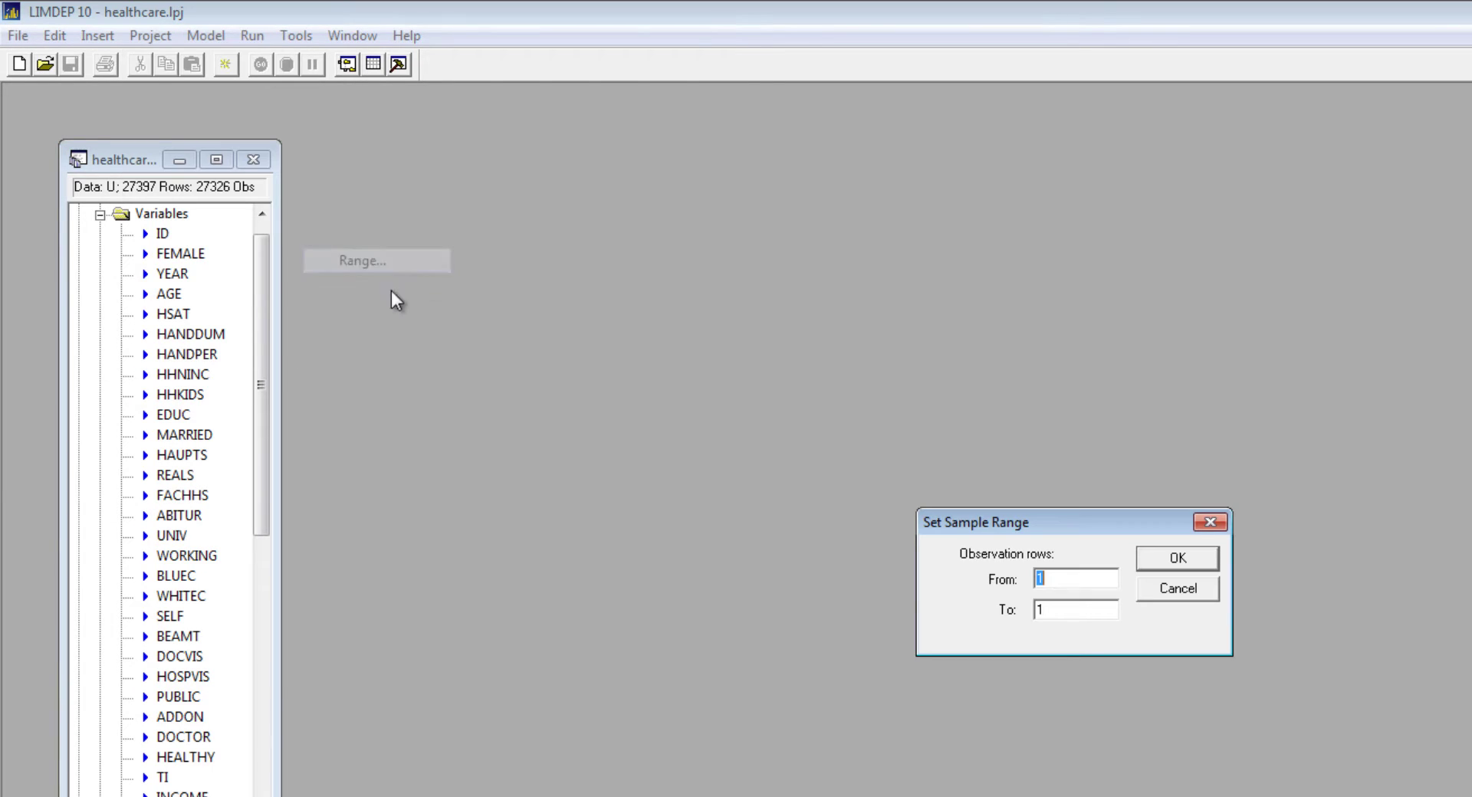
click(1071, 611)
text(1000)
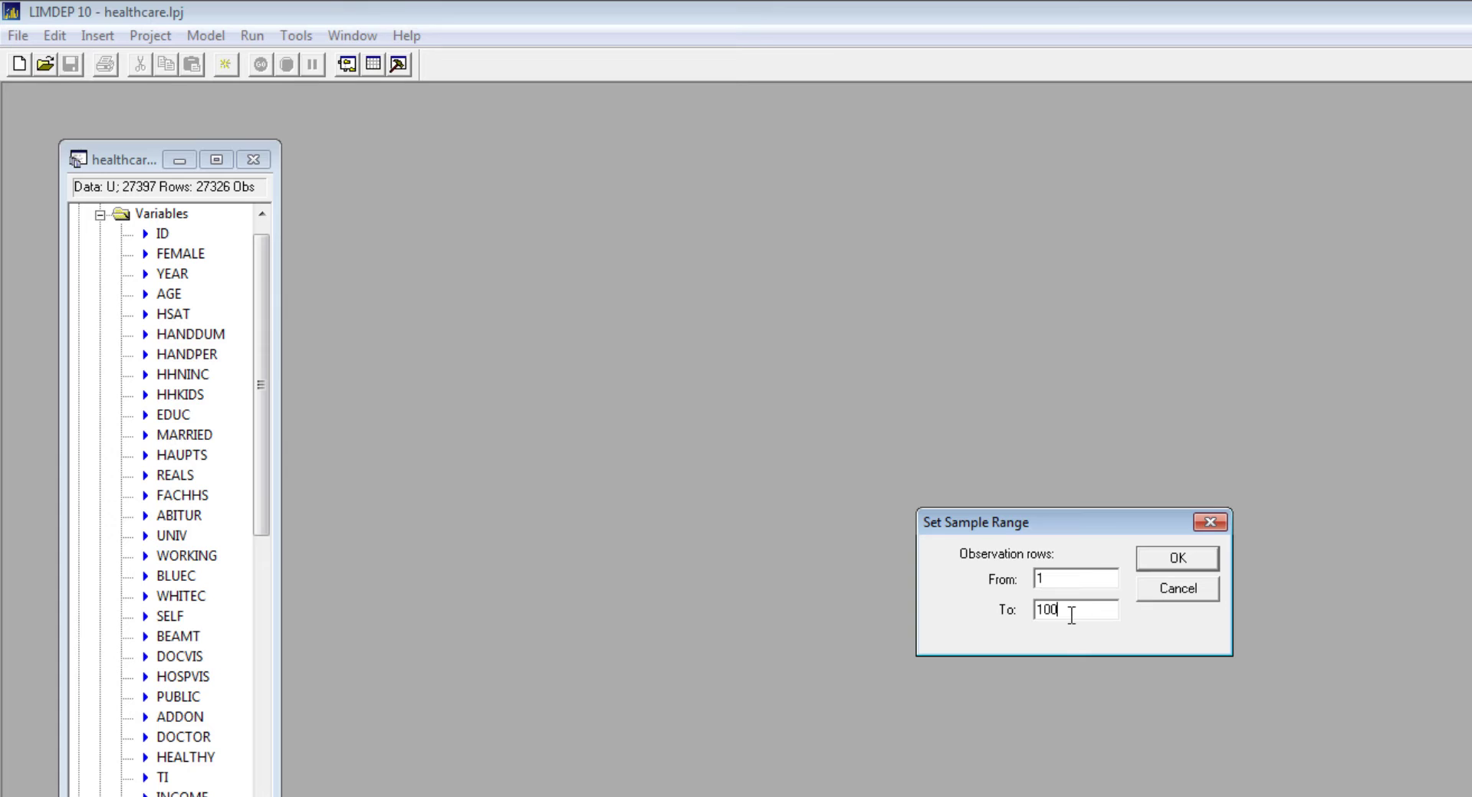
click(1201, 563)
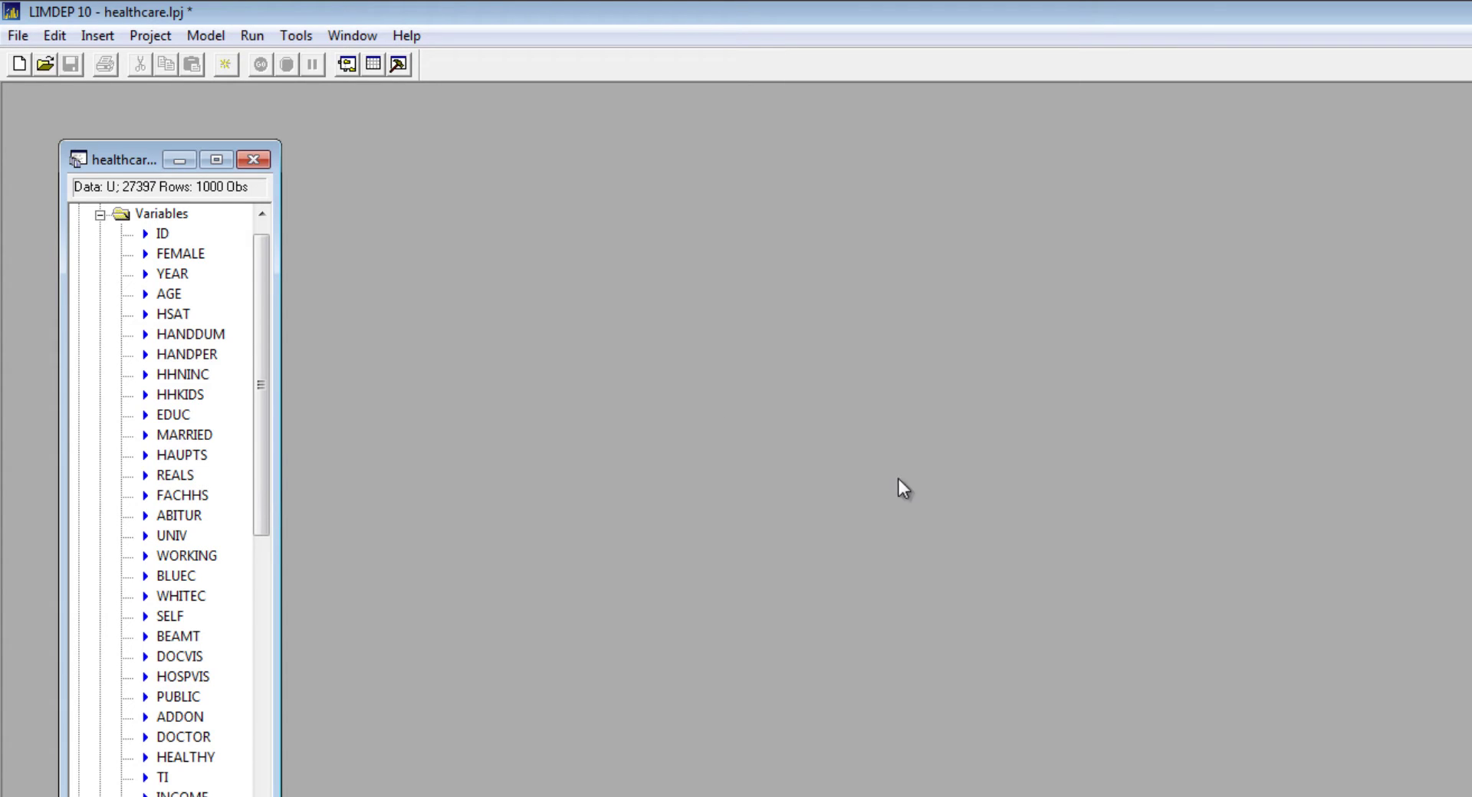
Create the variable loginc defined as Log(hhninc) and find it in the Data list
click(150, 37)
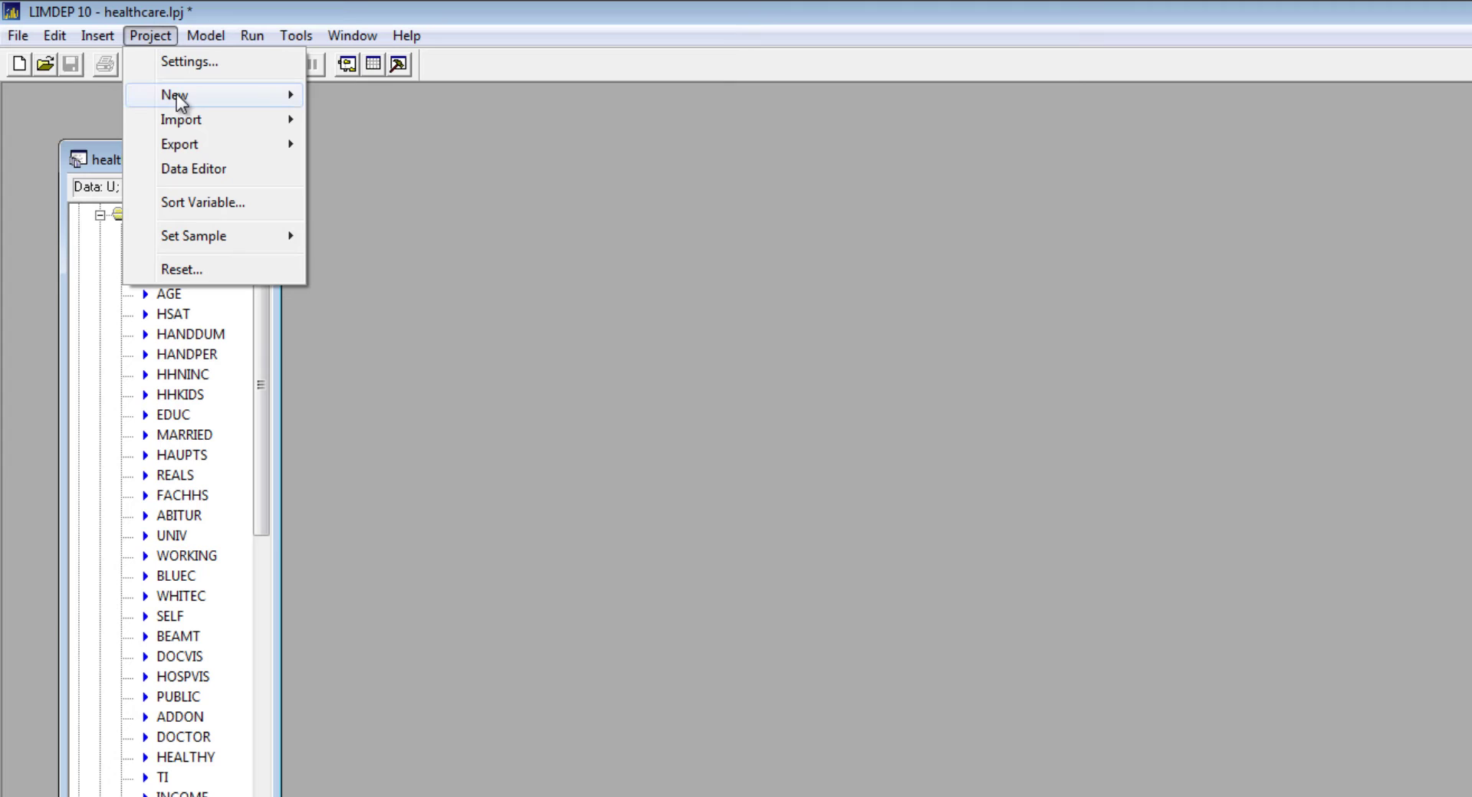
mouse_move(177, 95)
click(368, 95)
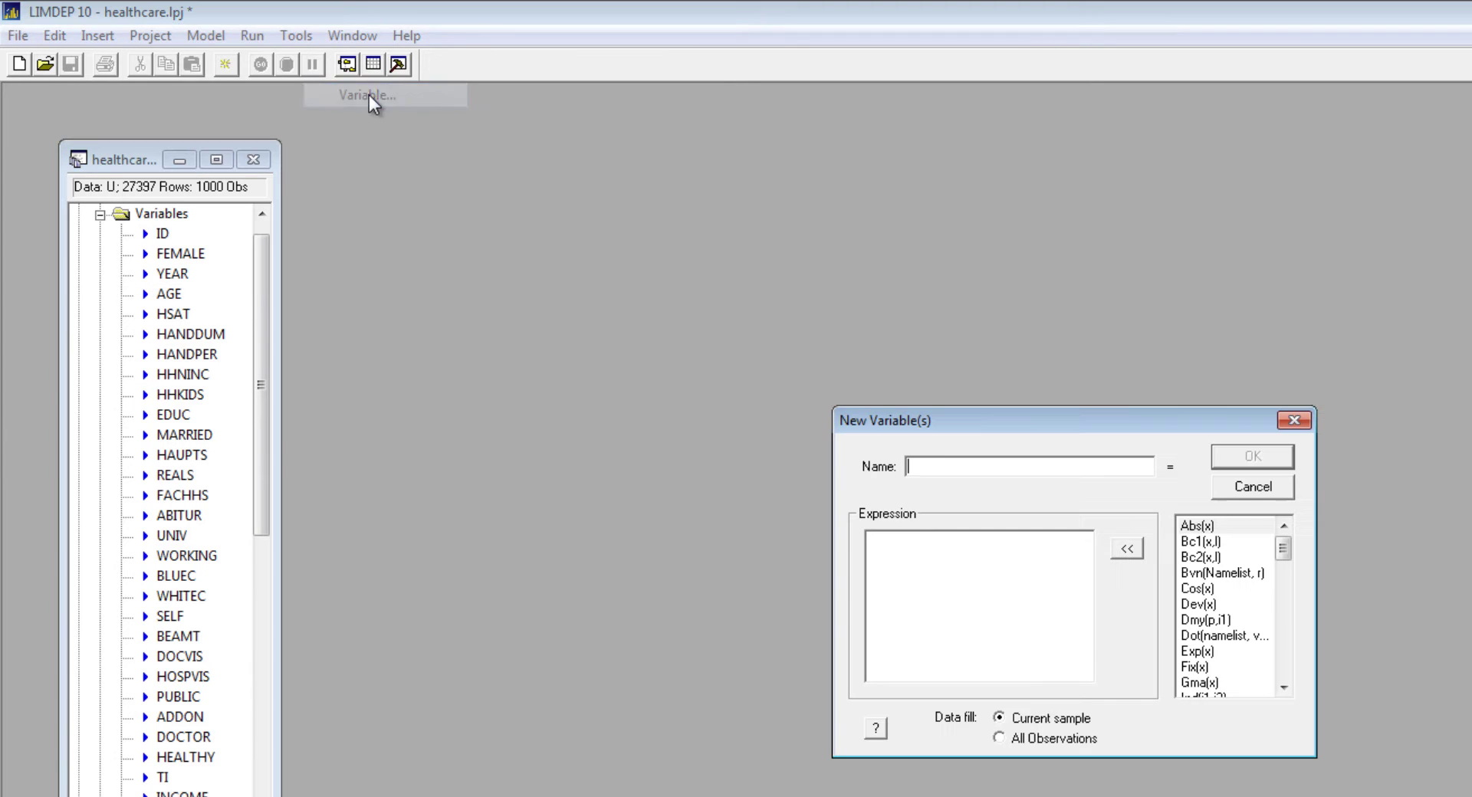
scroll(1285, 575, down, 2)
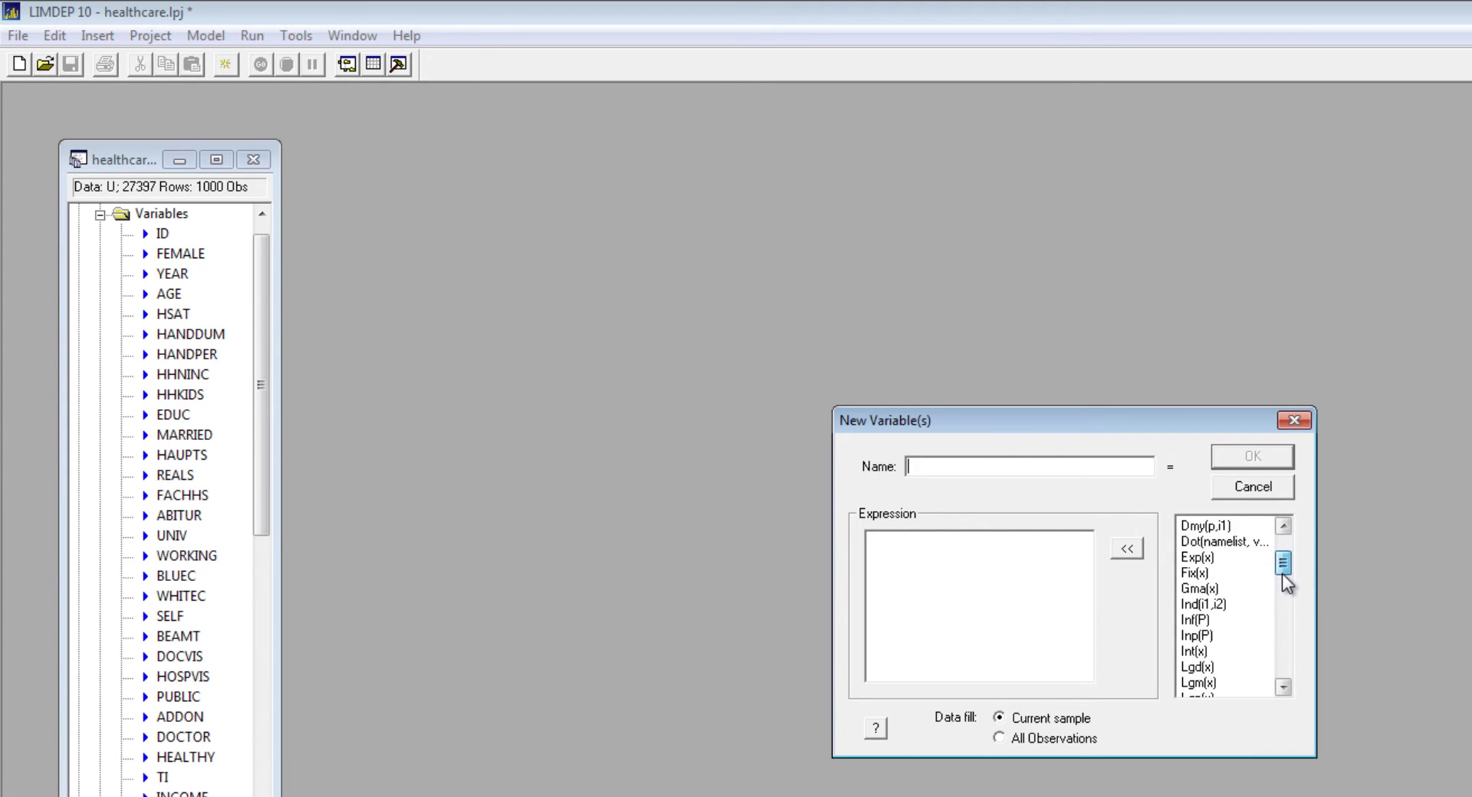
drag(1285, 576, 1286, 605)
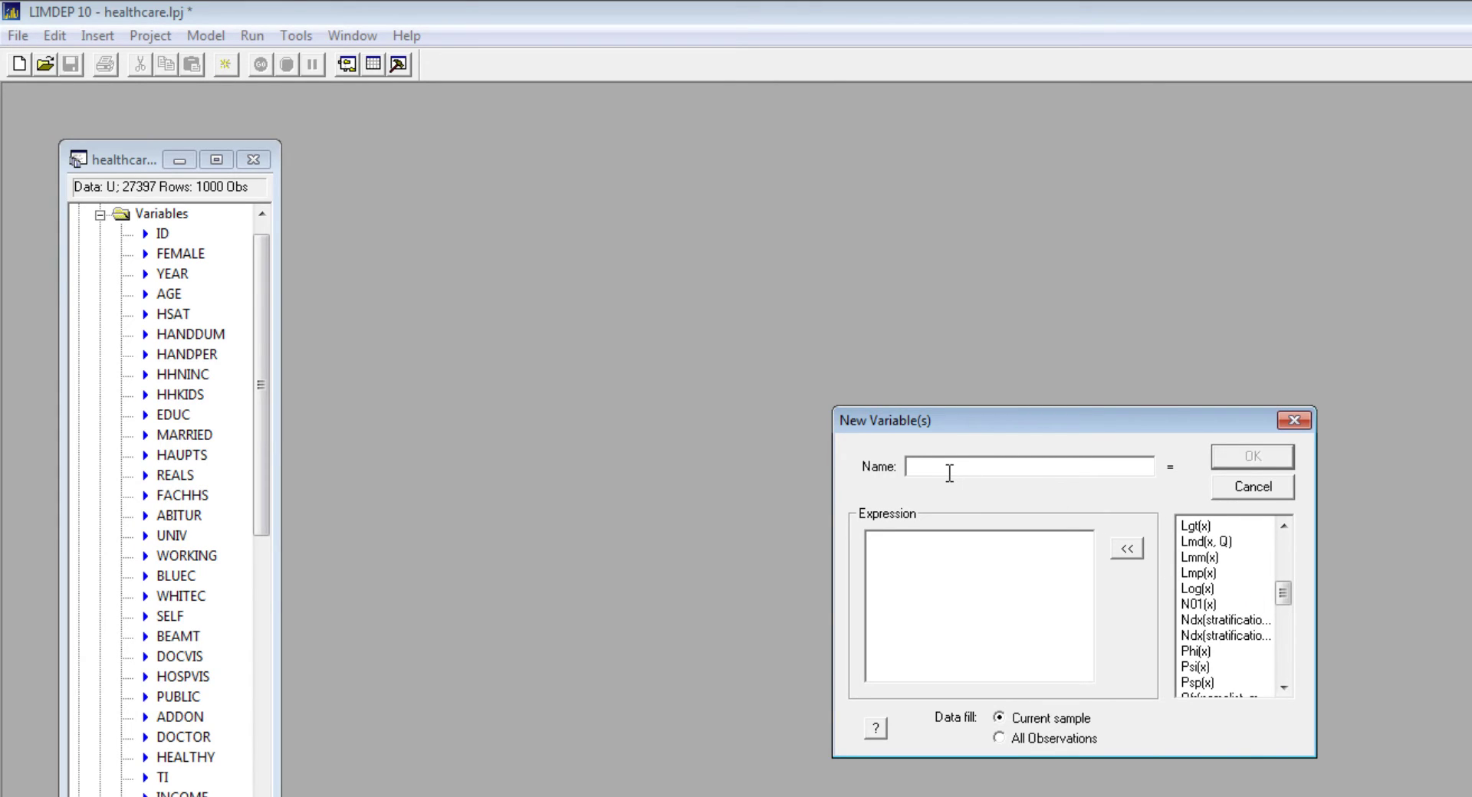
text(loginc)
click(1186, 589)
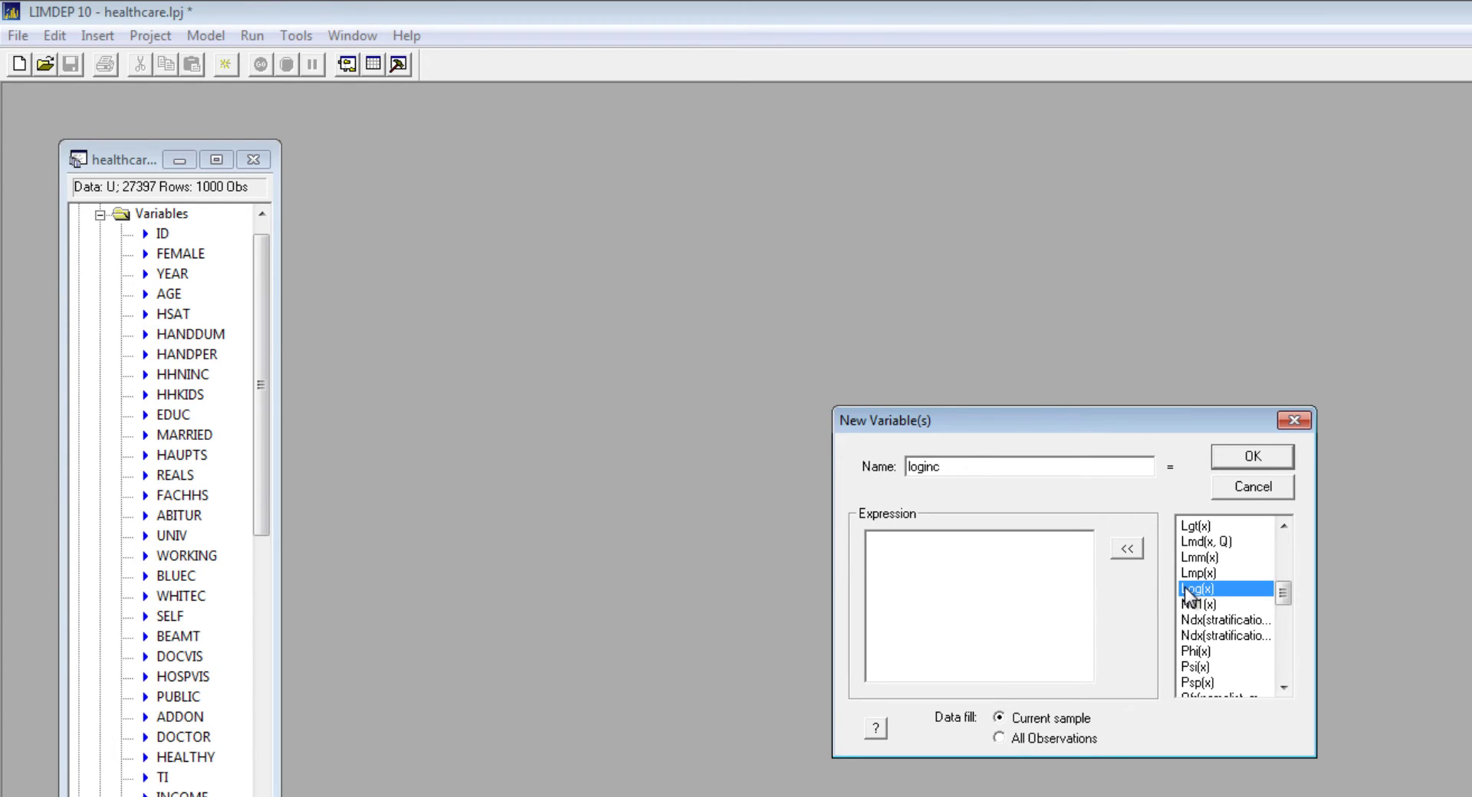
click(1127, 549)
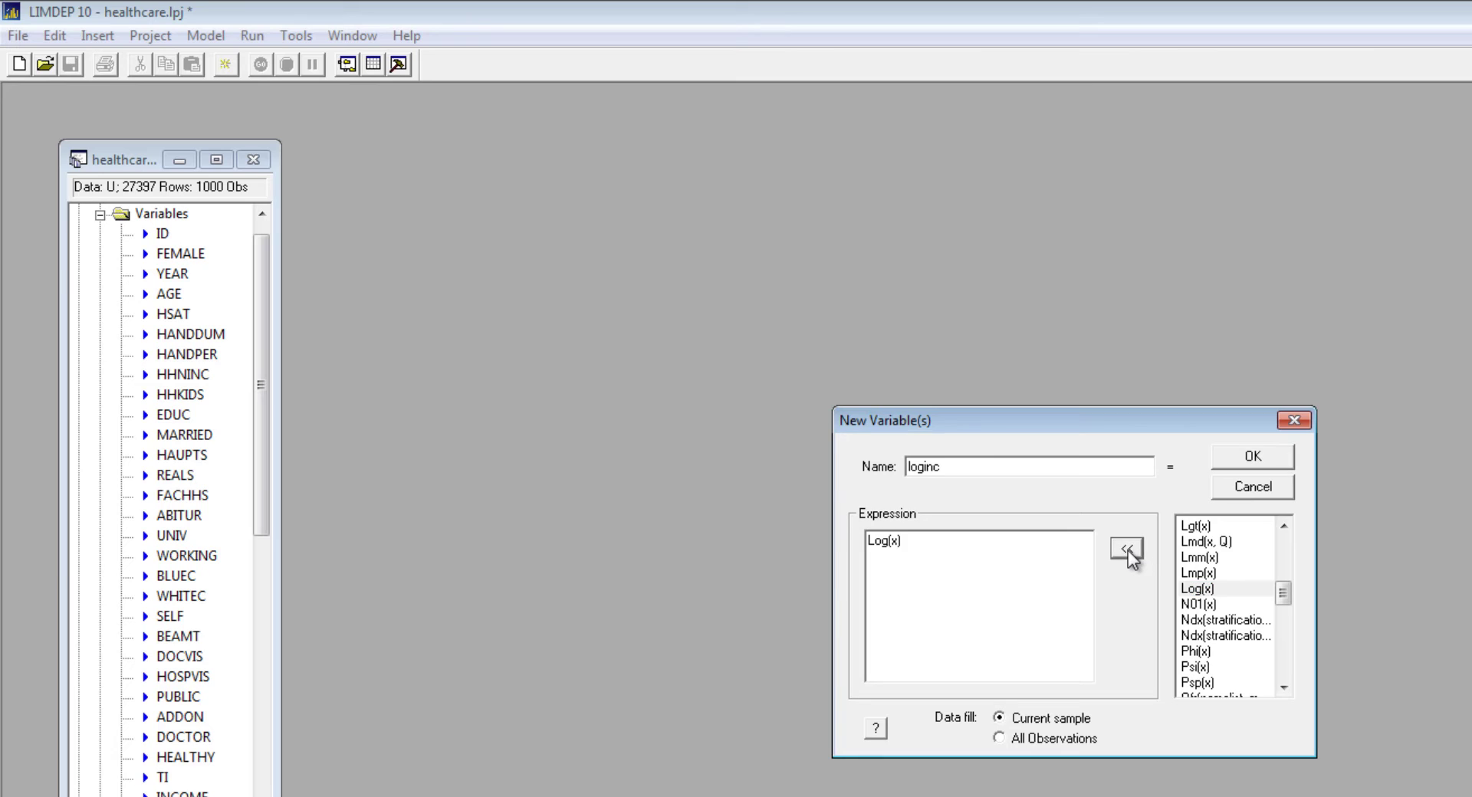
drag(891, 542, 900, 542)
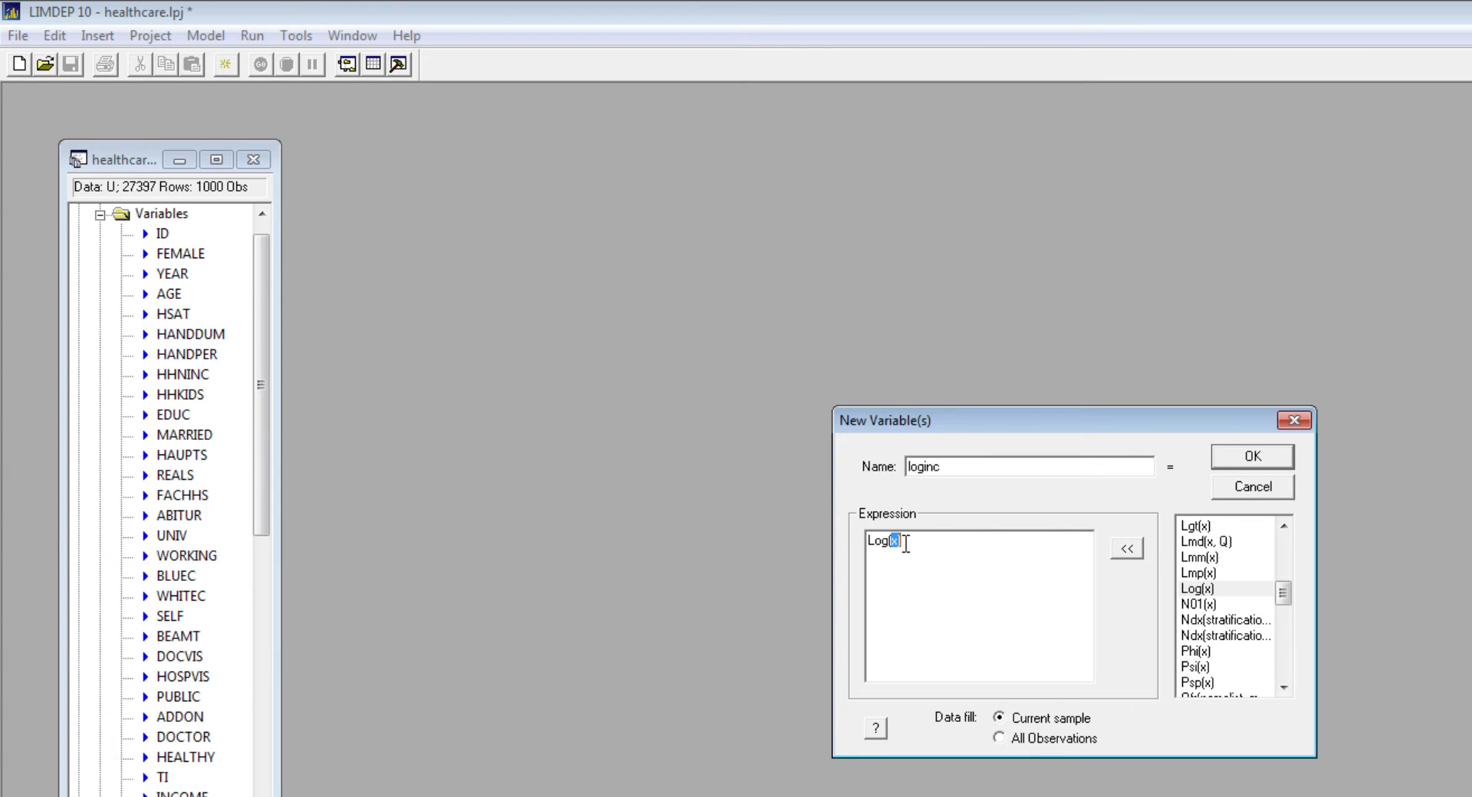
text(hhninc)
click(1240, 453)
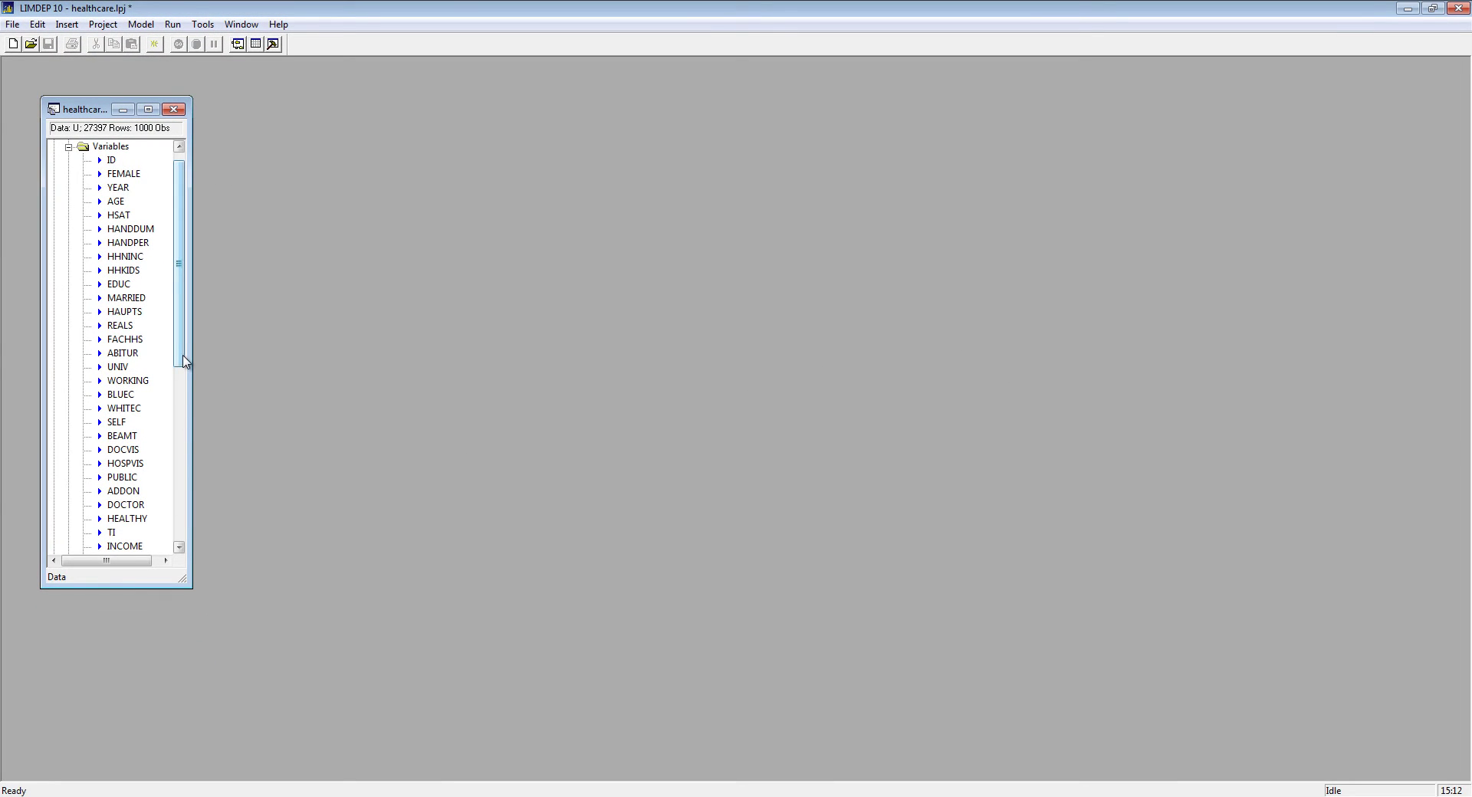
scroll(184, 362, down, 1)
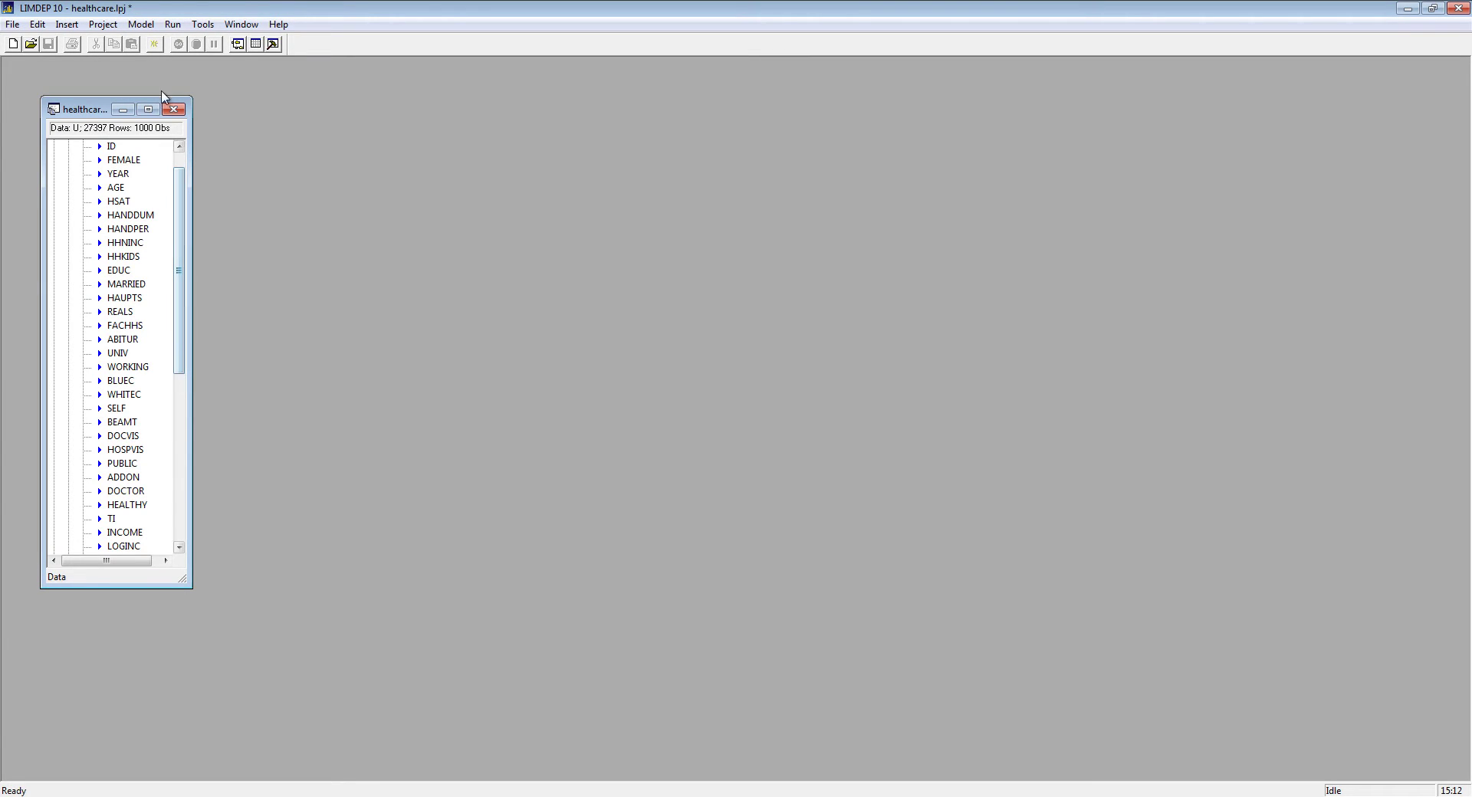
Run a linear regression with LOGINC as dependent and ONE, FEMALE, EDUC as regressors
click(142, 25)
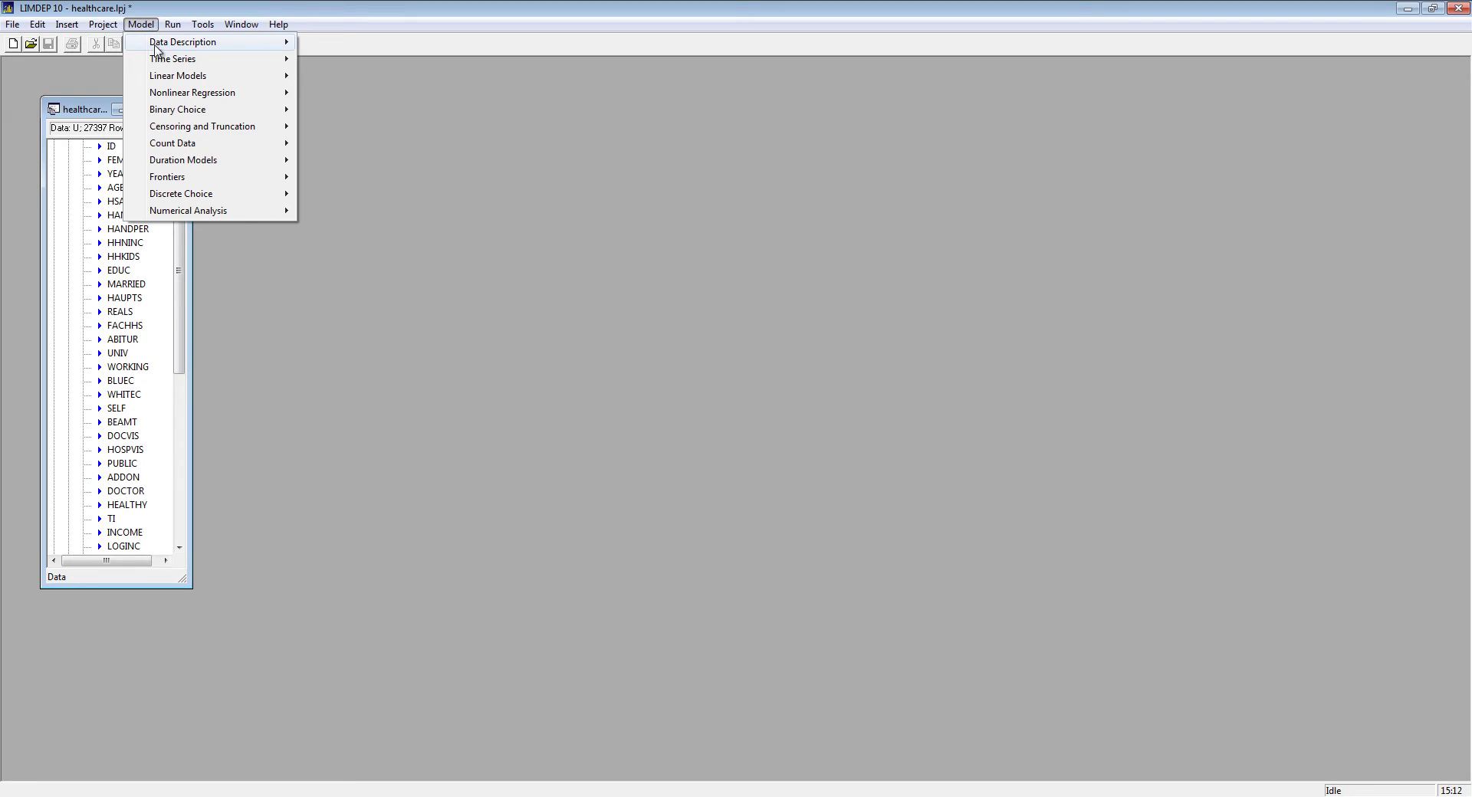
mouse_move(185, 79)
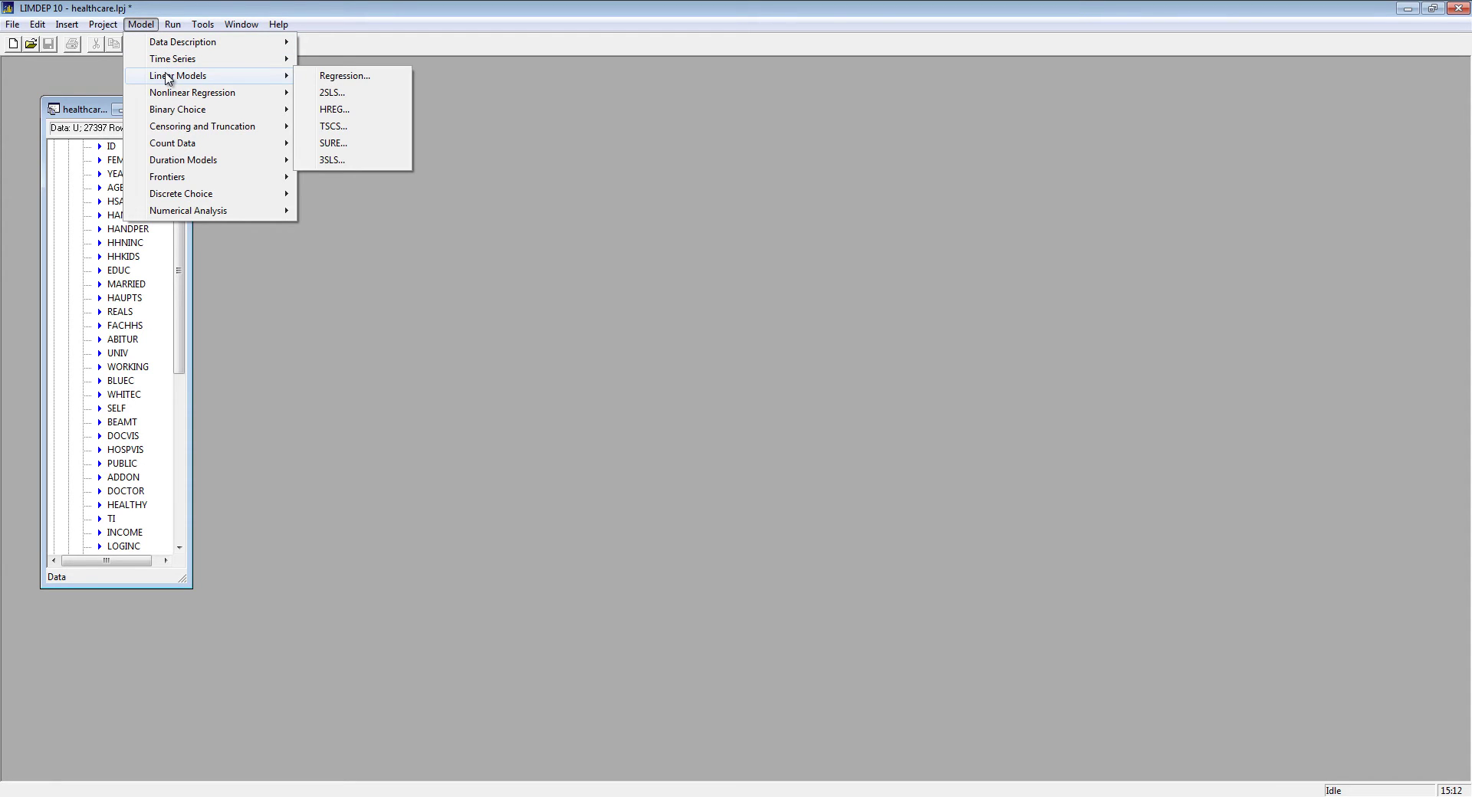
click(331, 80)
click(721, 304)
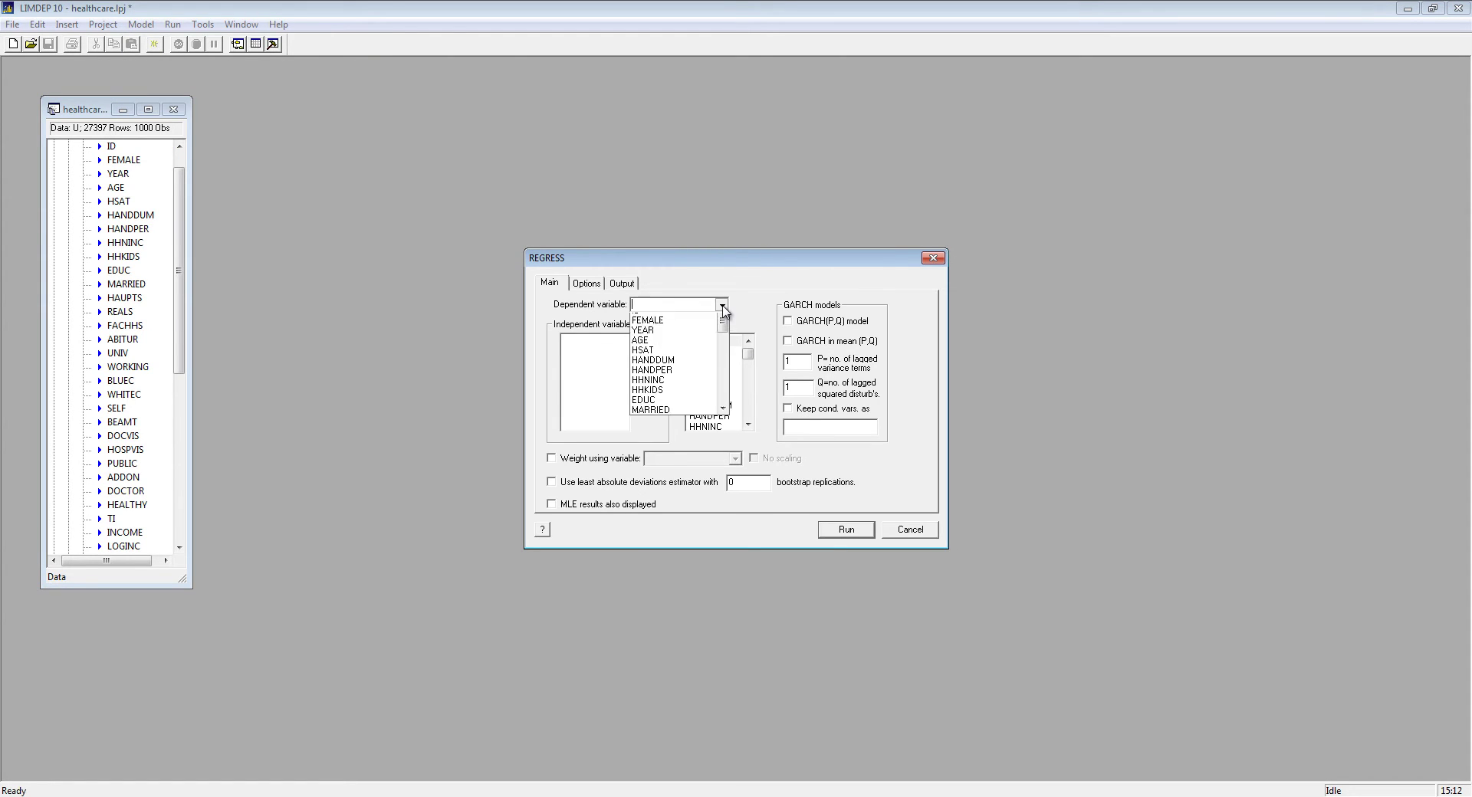
drag(723, 337, 726, 426)
click(664, 393)
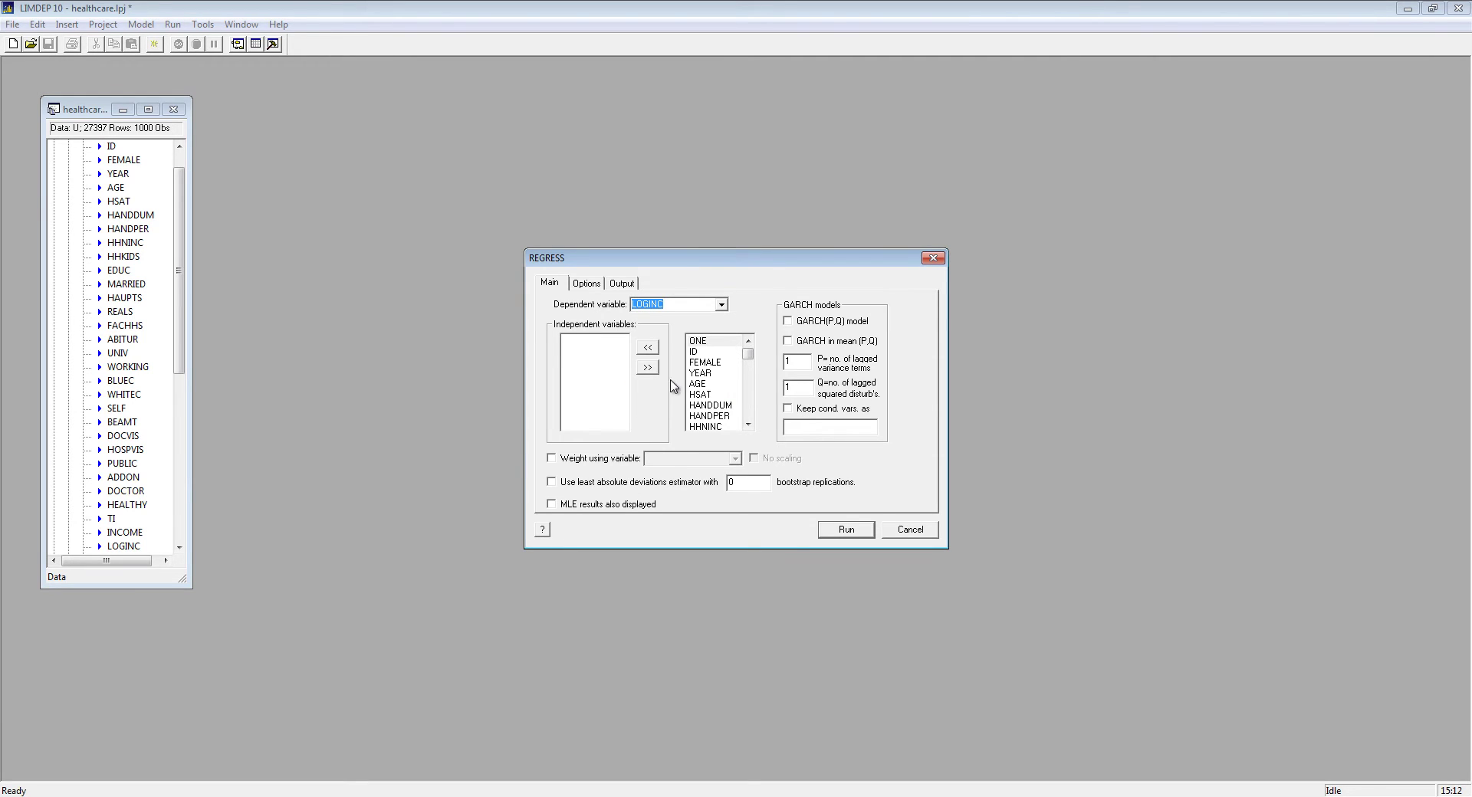
click(702, 342)
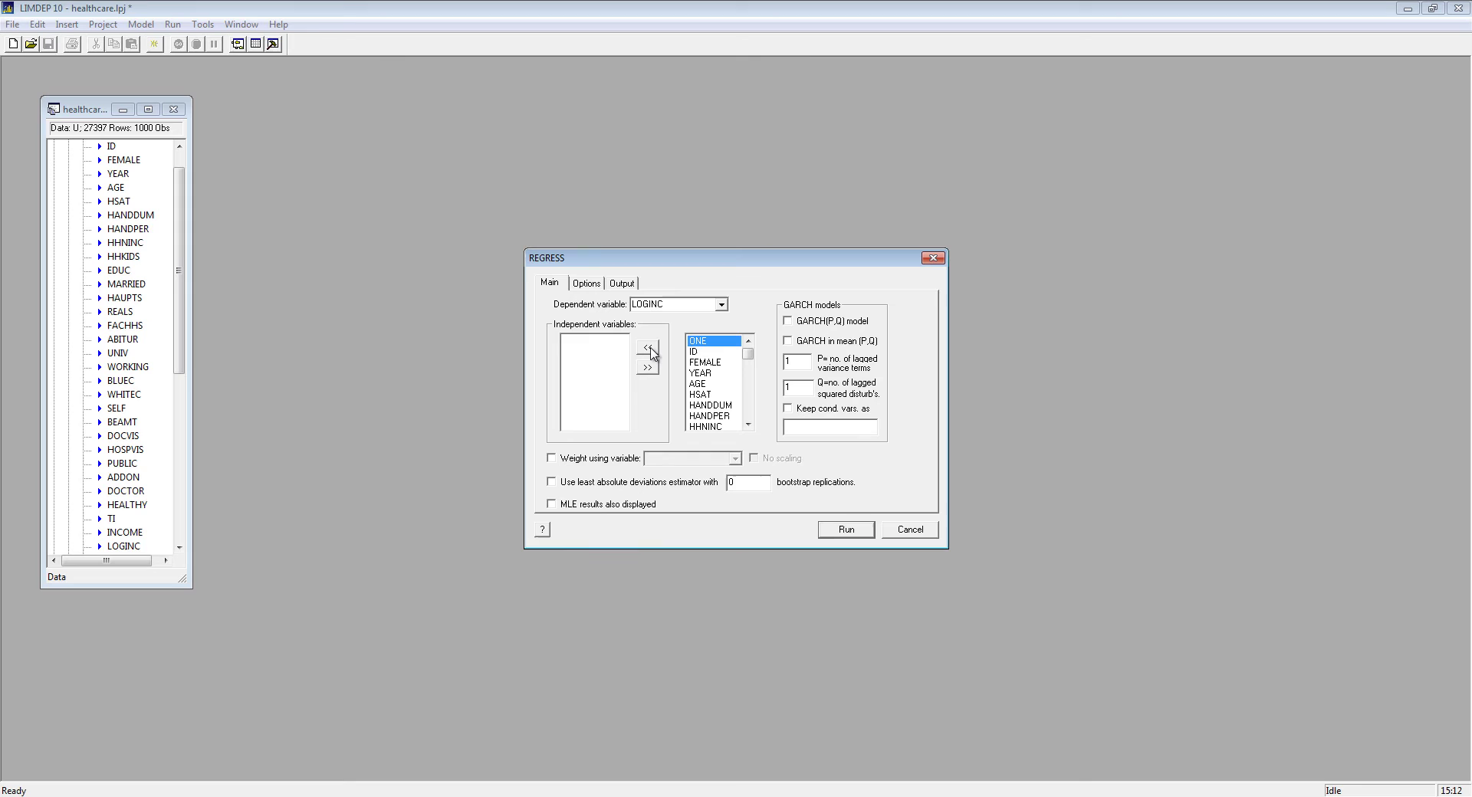
click(649, 349)
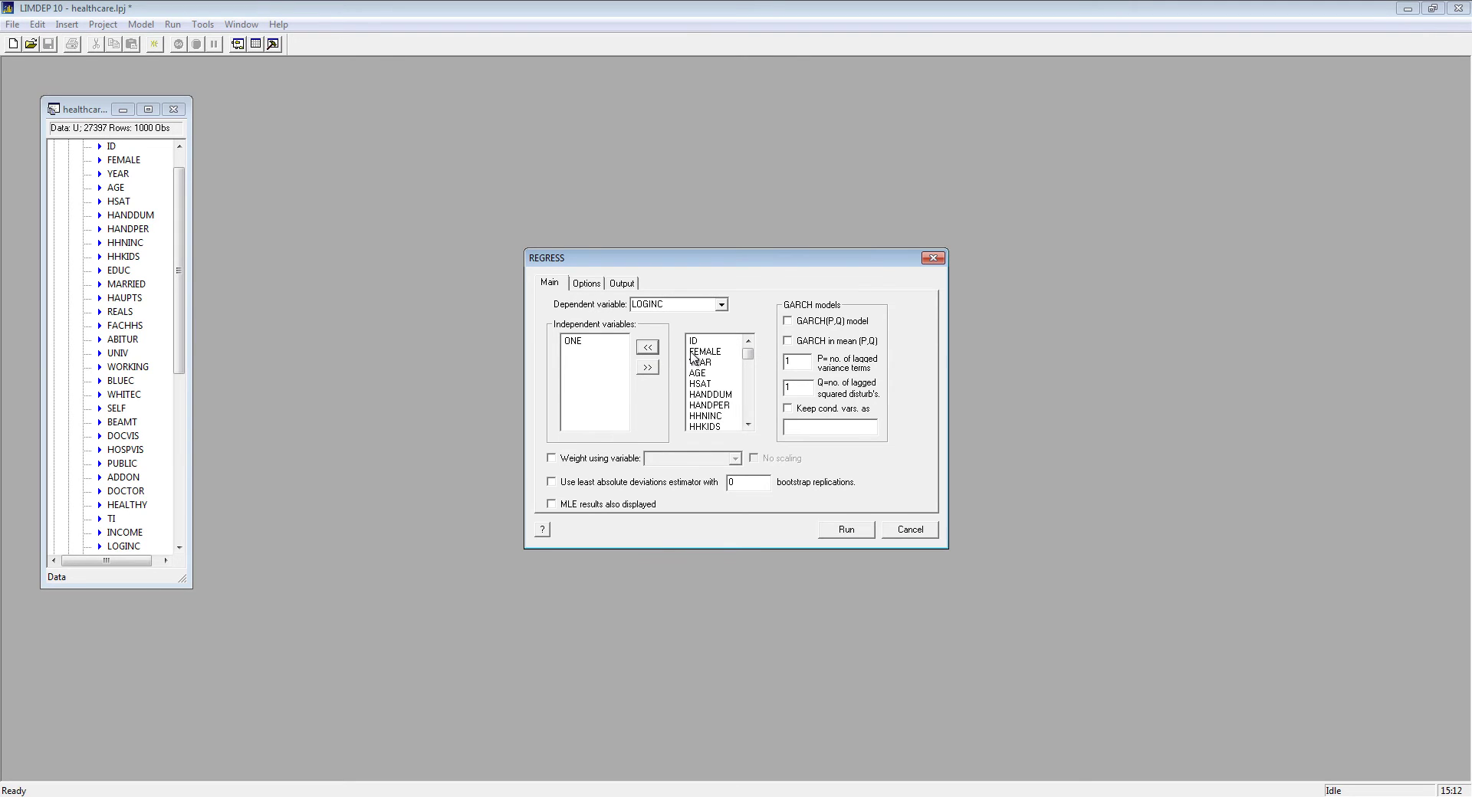
click(649, 350)
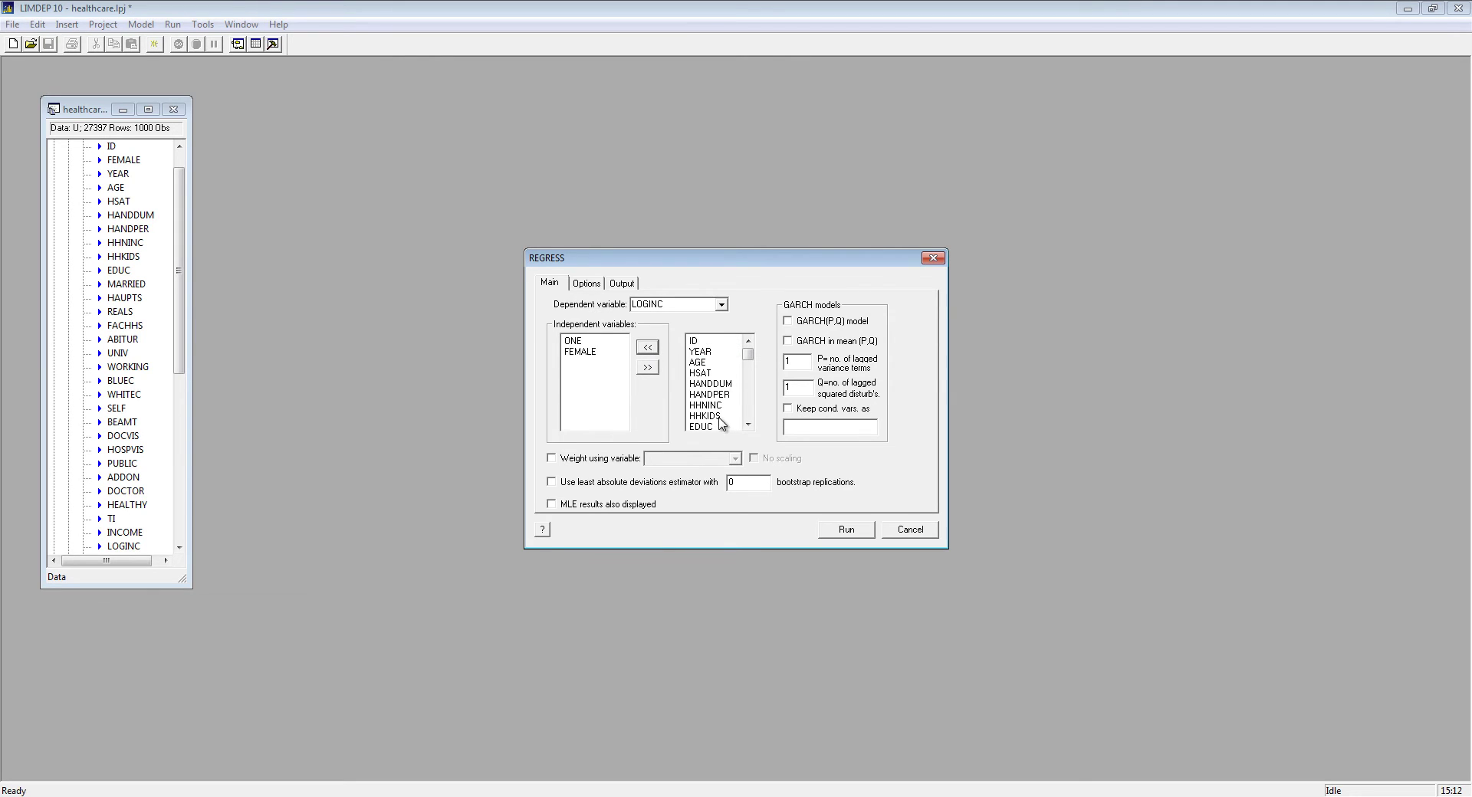
click(720, 424)
click(649, 351)
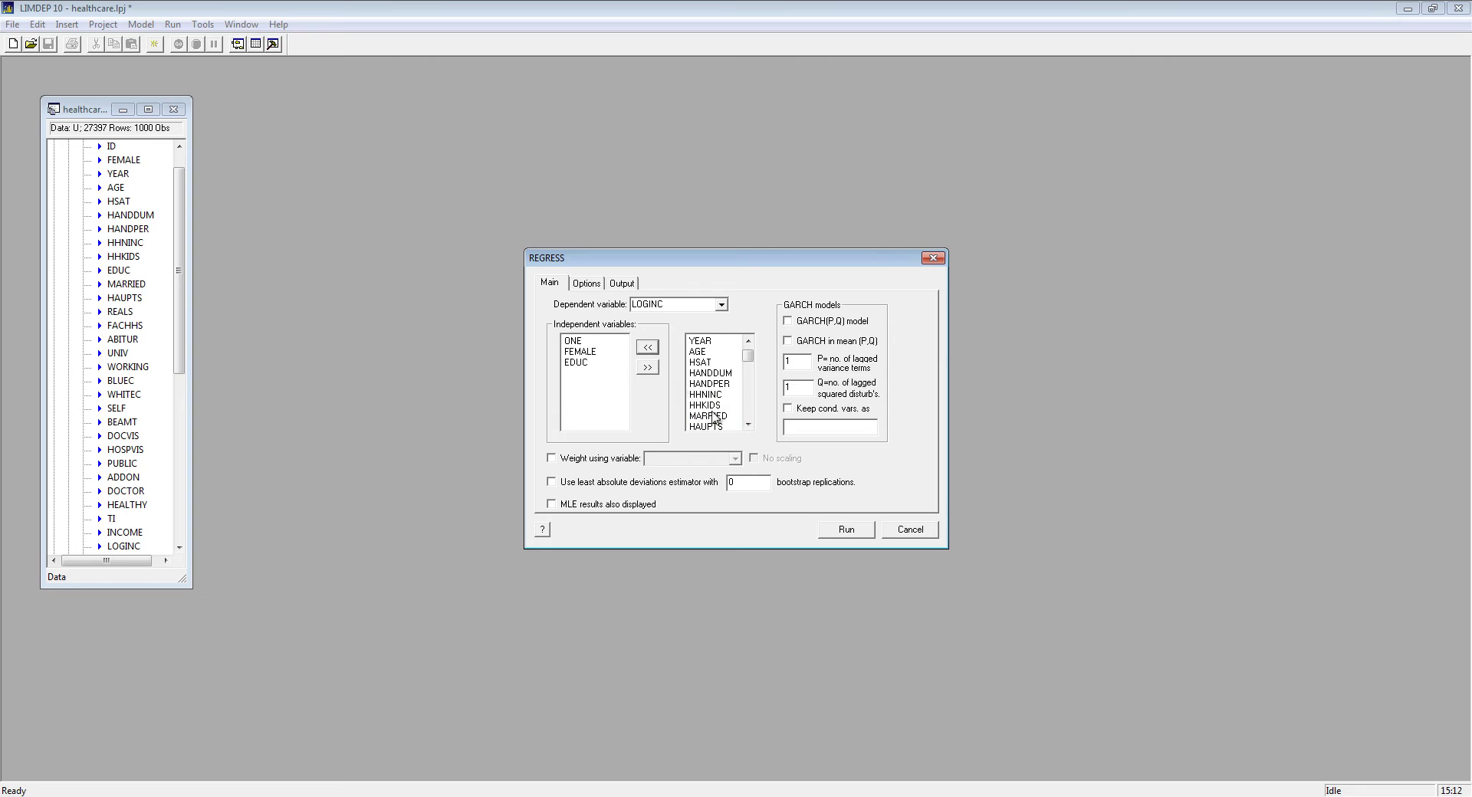
click(845, 530)
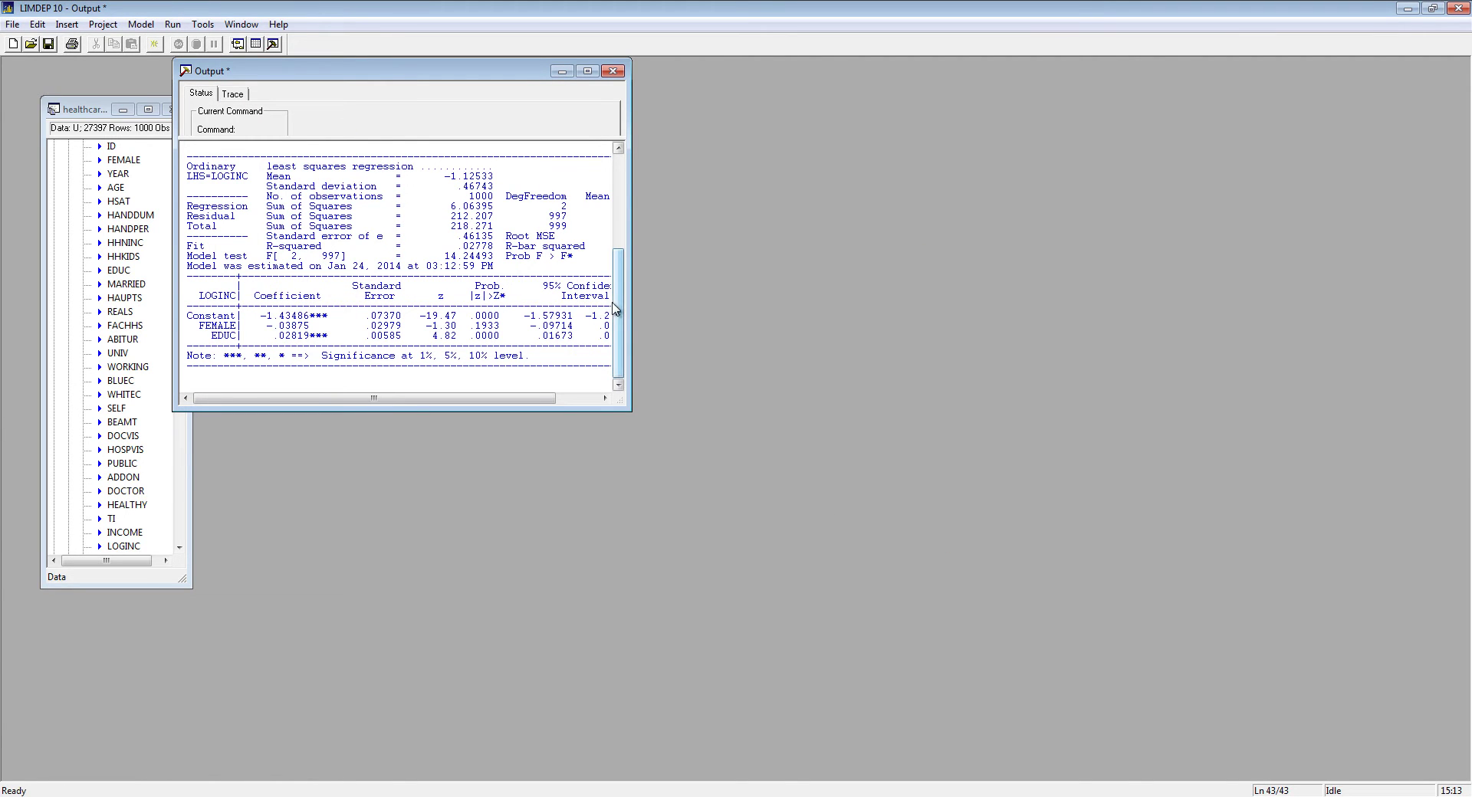
drag(616, 311, 615, 234)
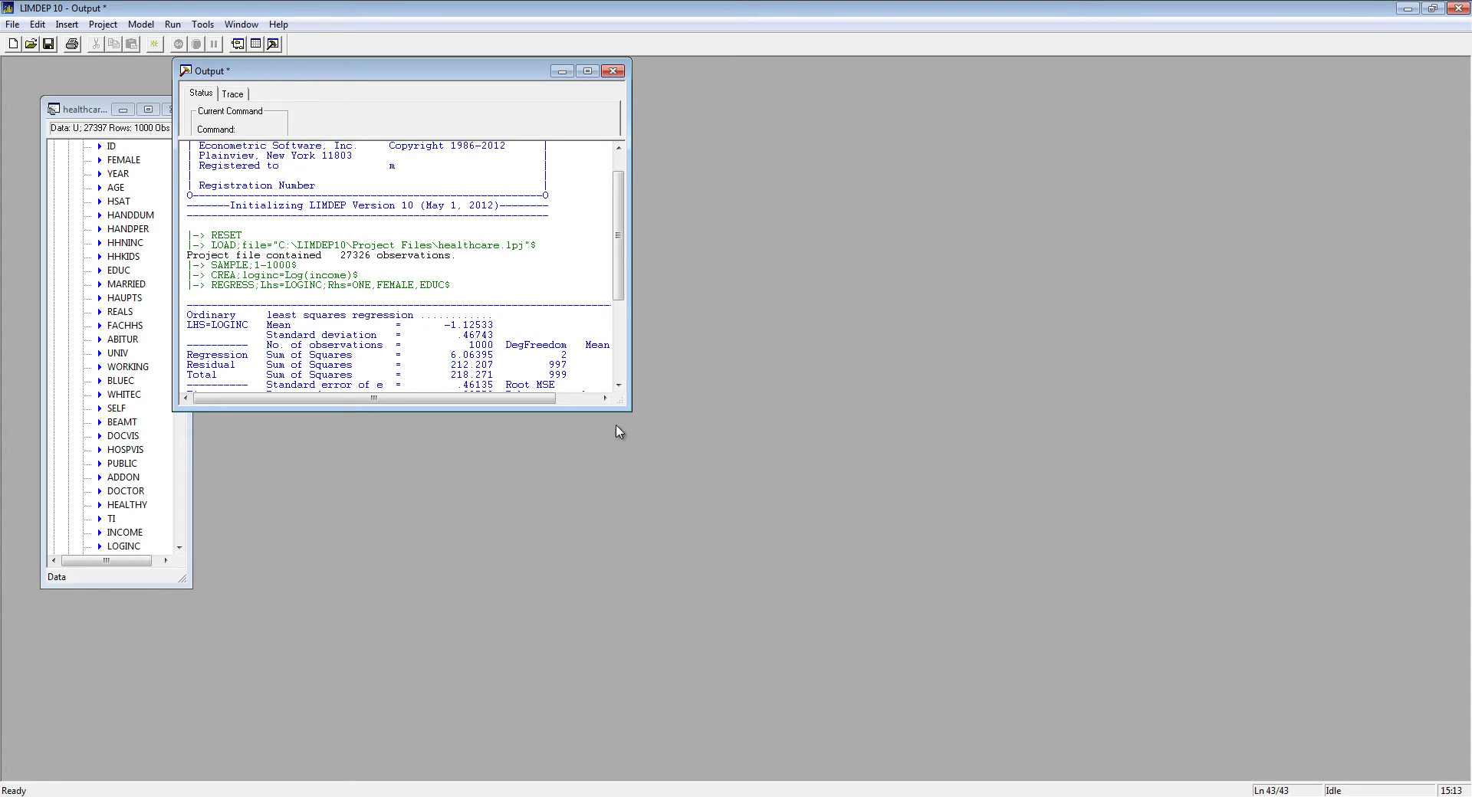
Create a text/command document containing SAMPLE;1-1000 plus the CREA and REGRESS lines from Output
click(12, 26)
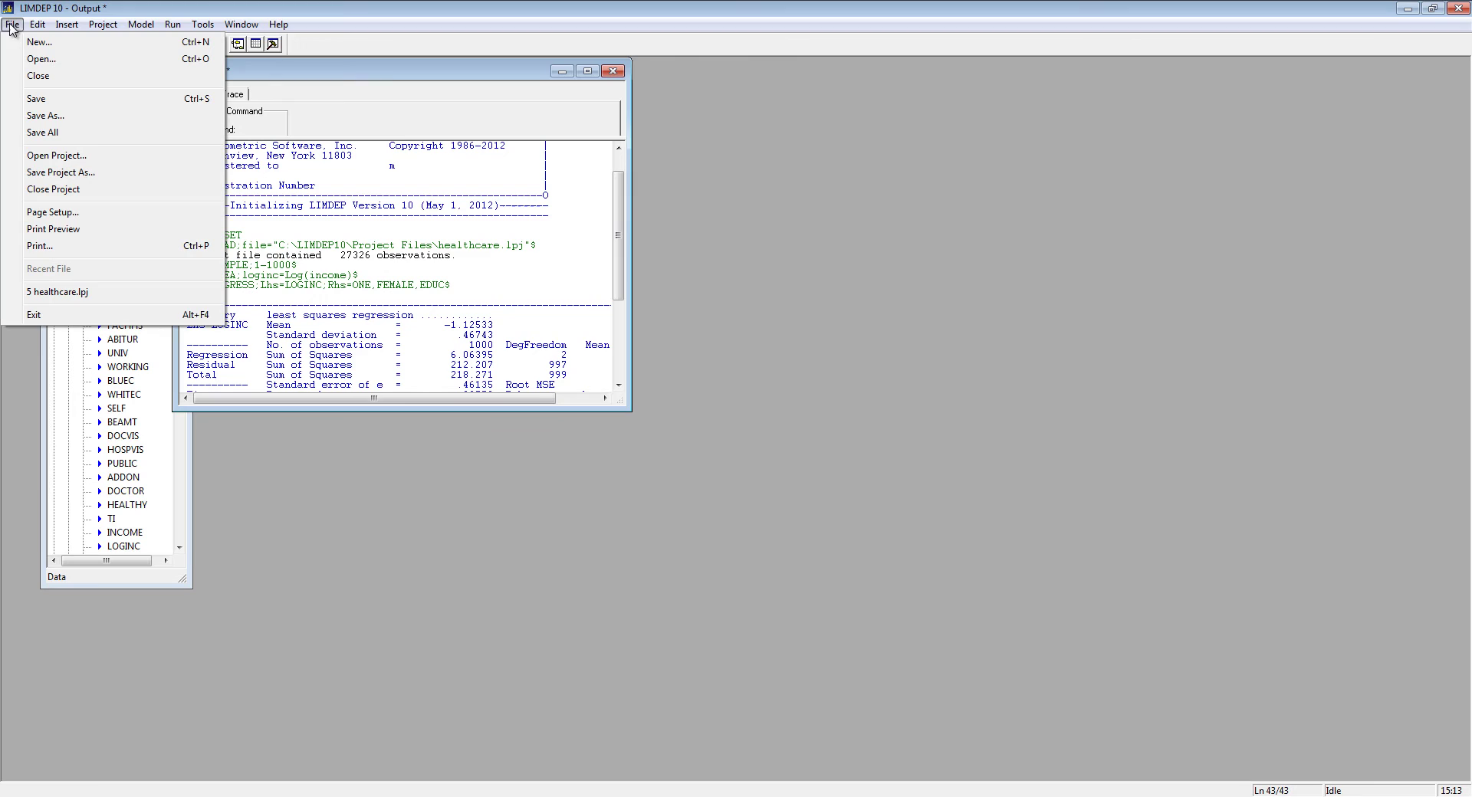
click(39, 42)
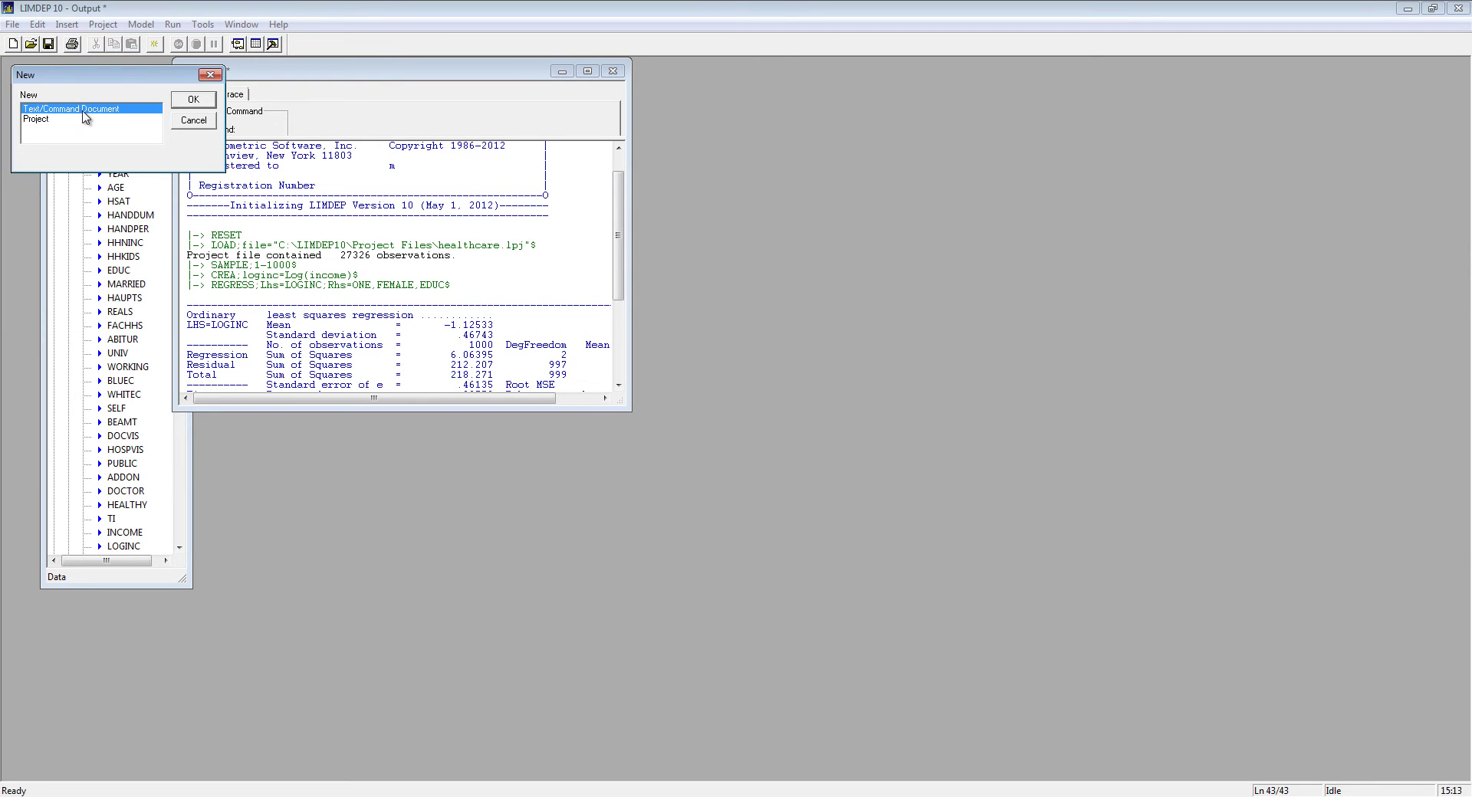
click(189, 101)
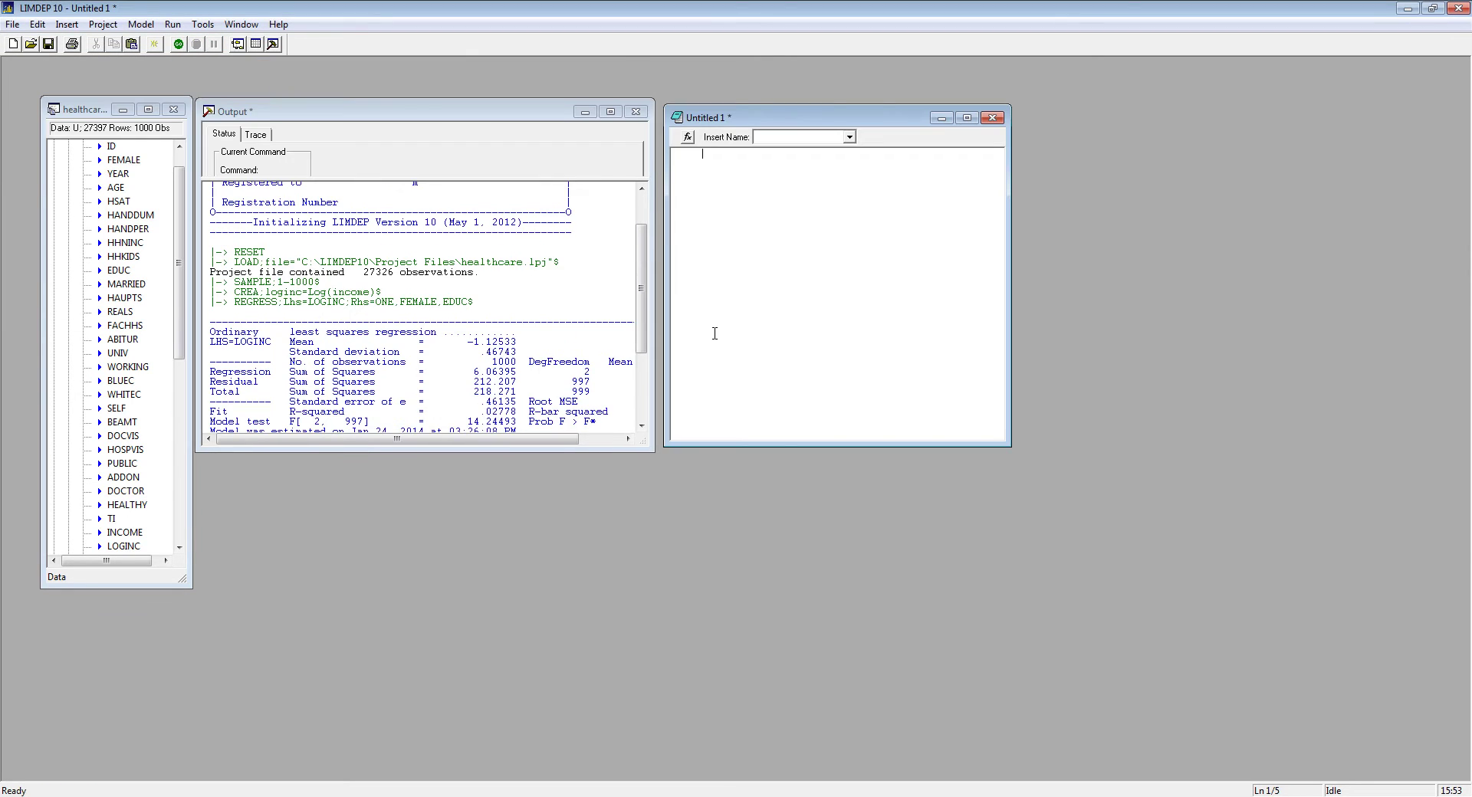
text(SAMPLE;1-1000$)
drag(211, 292, 490, 301)
drag(329, 297, 738, 176)
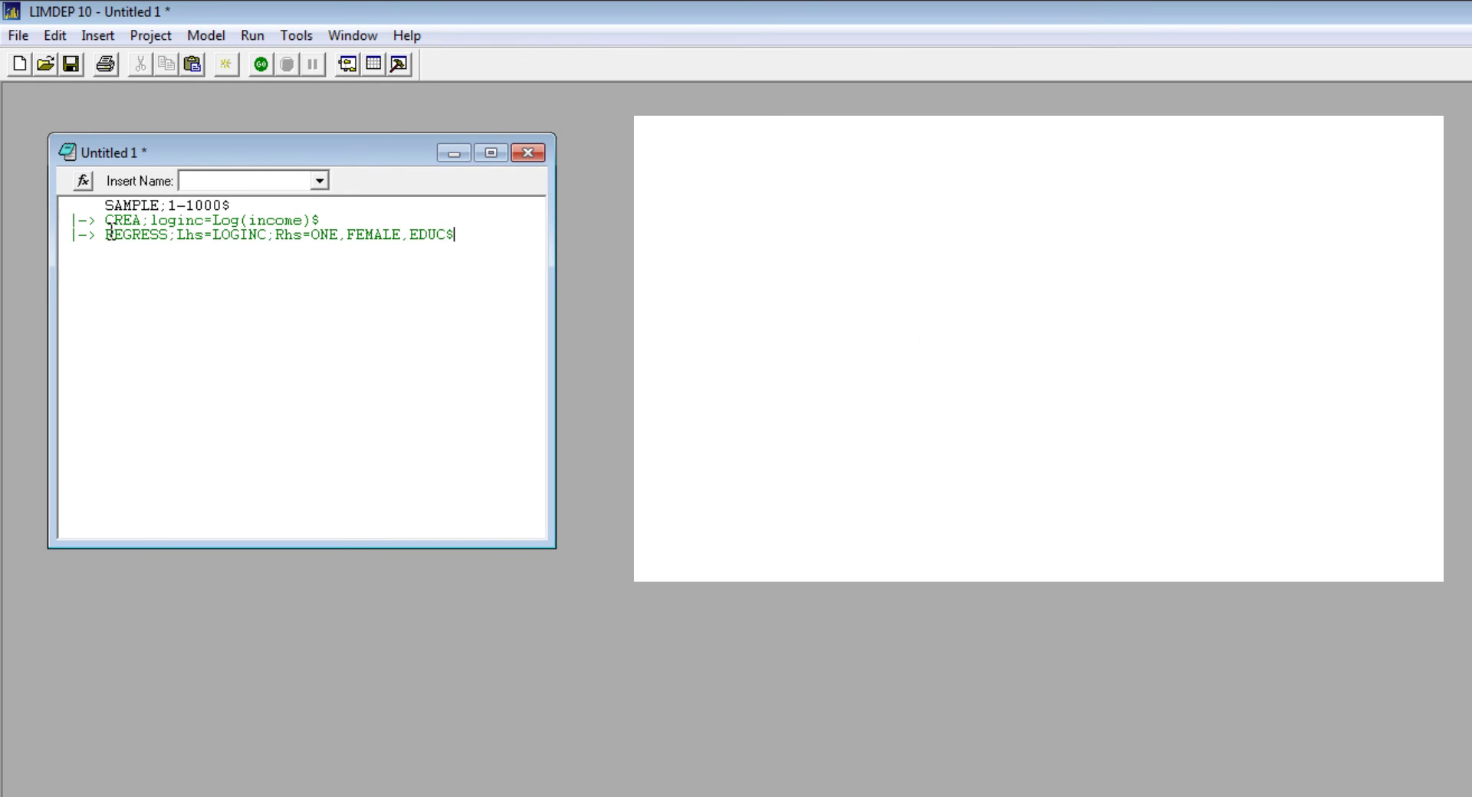
drag(105, 235, 263, 246)
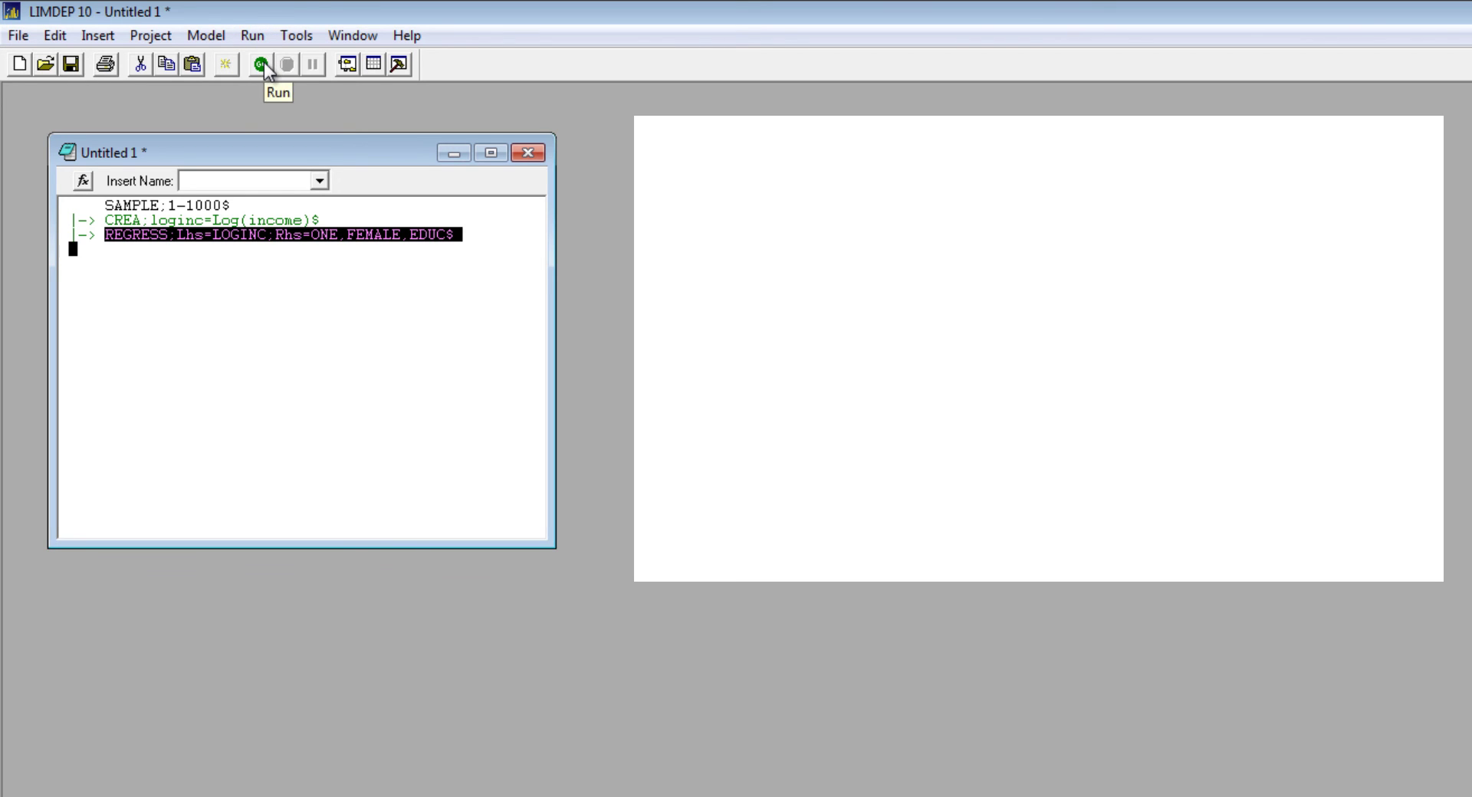
click(546, 537)
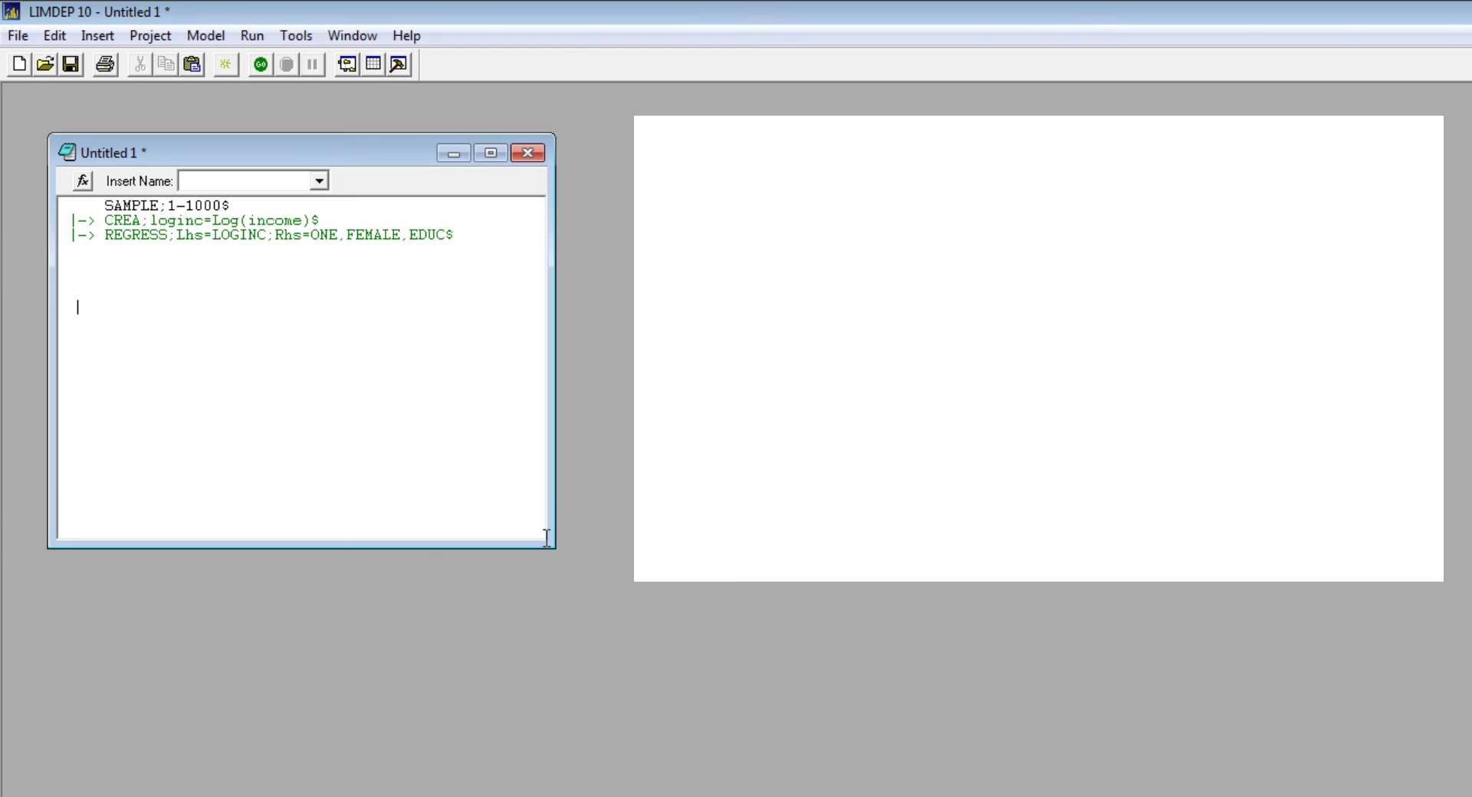